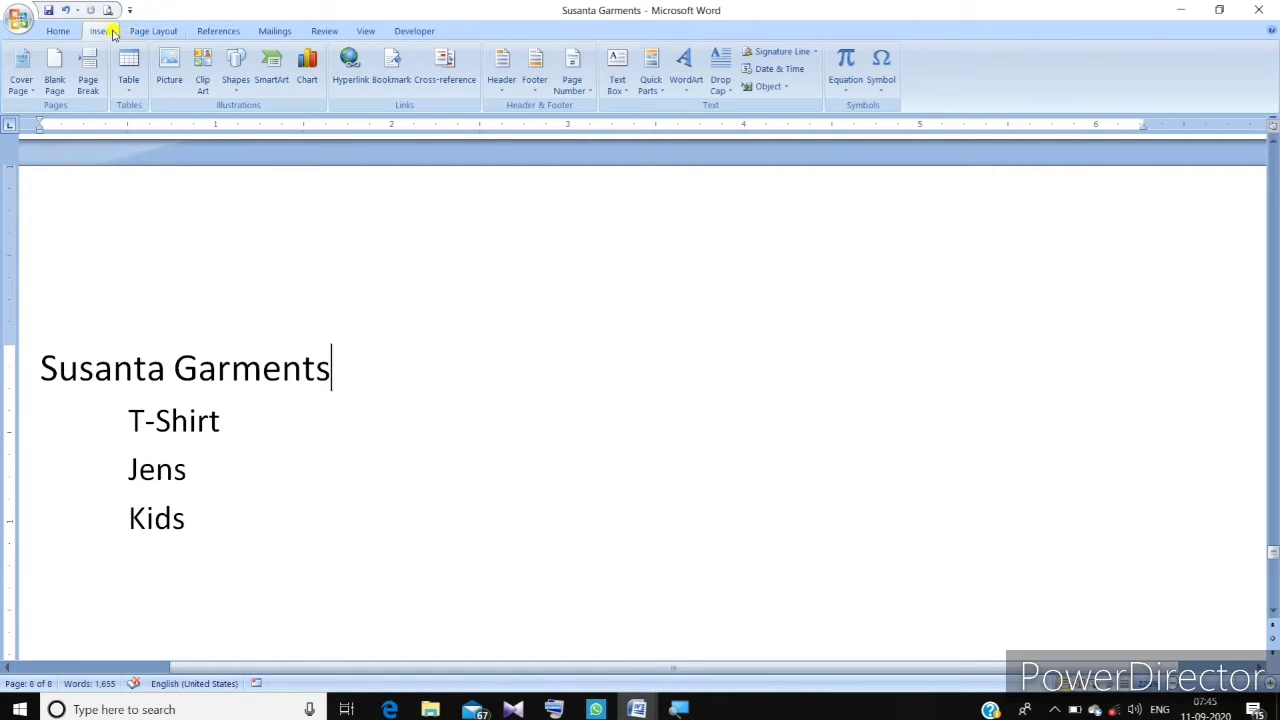
# Select the T-Shirt text and hyperlink it to T-Shirt.docx from the Documents list
pyautogui.click(350, 75)
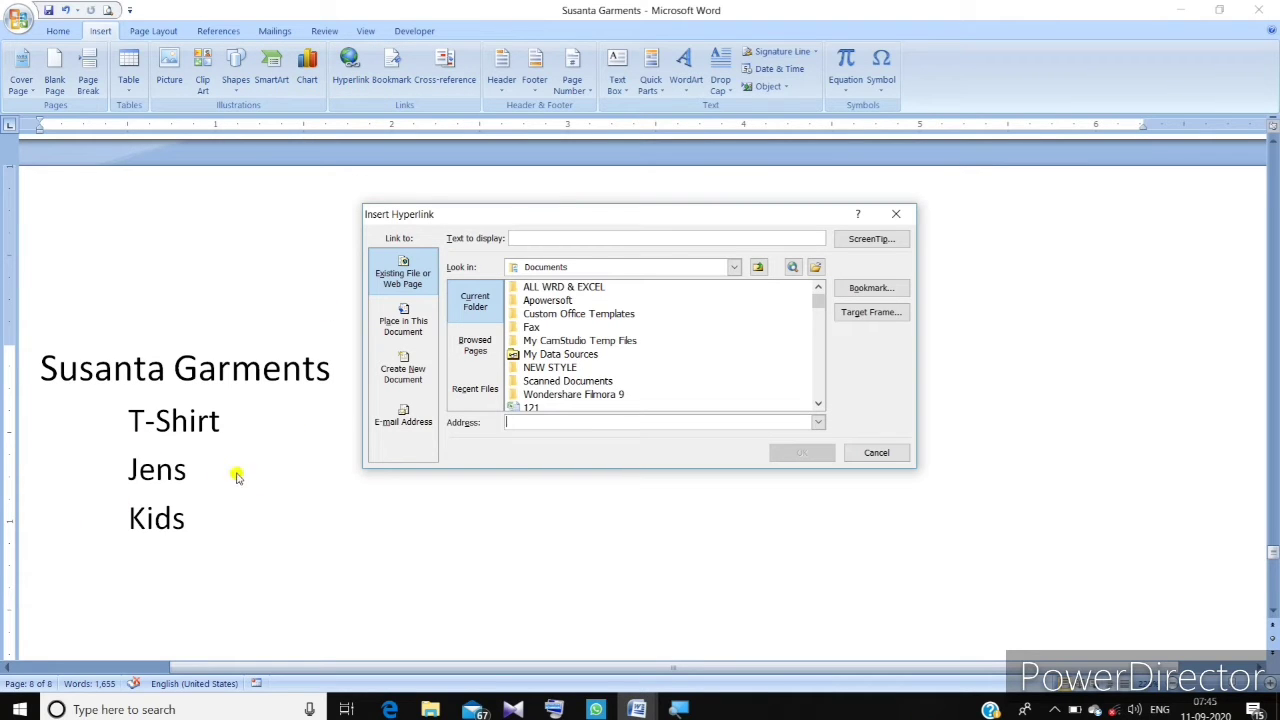
pyautogui.click(865, 455)
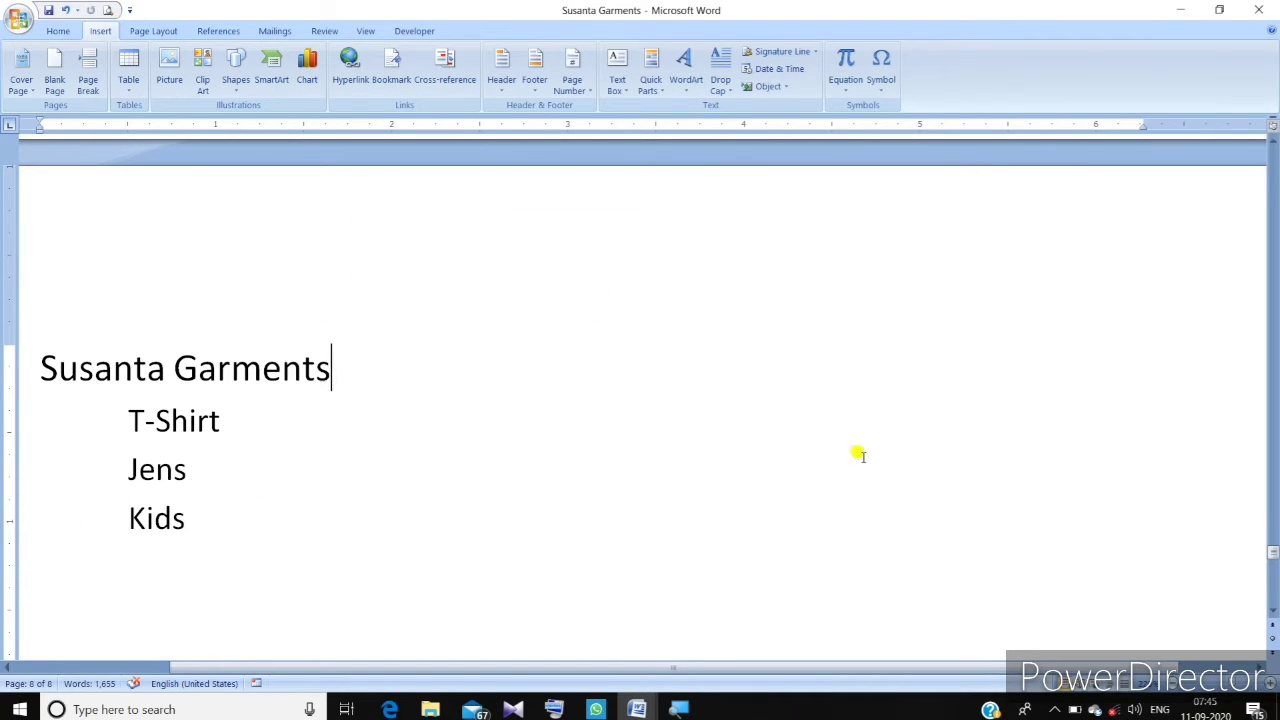
pyautogui.click(229, 423)
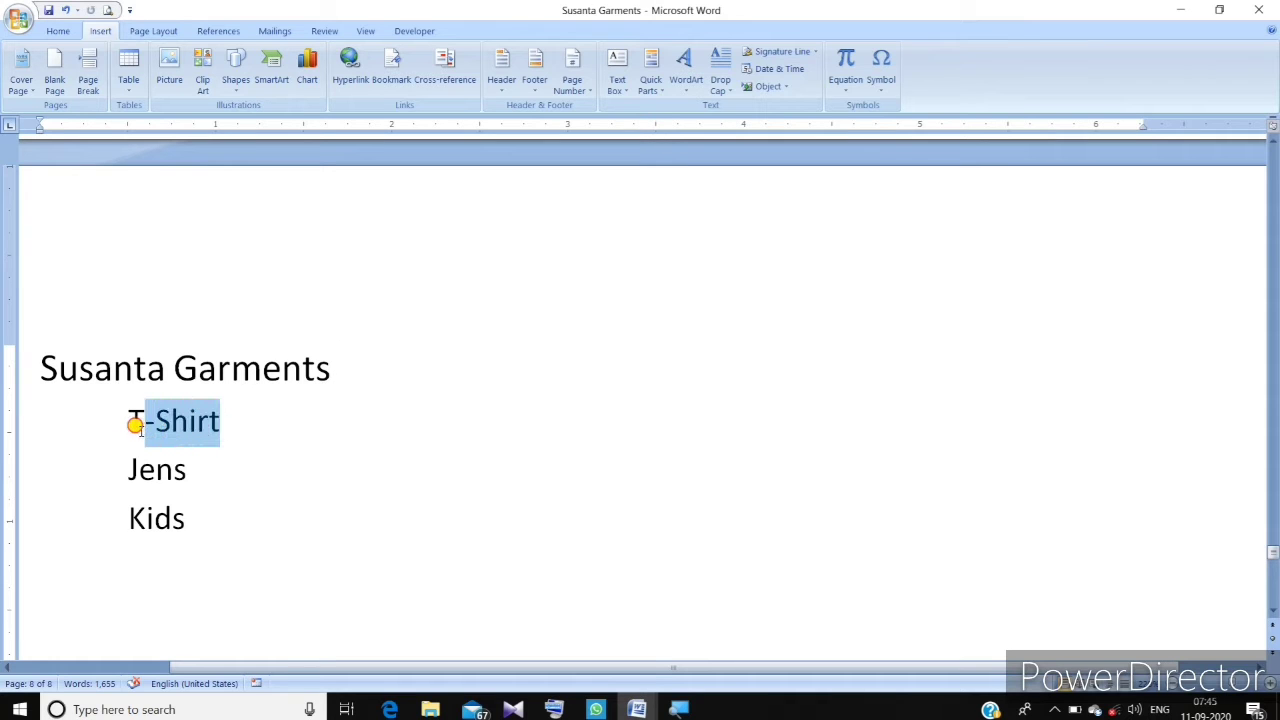
pyautogui.moveTo(229, 423); pyautogui.dragTo(125, 423)
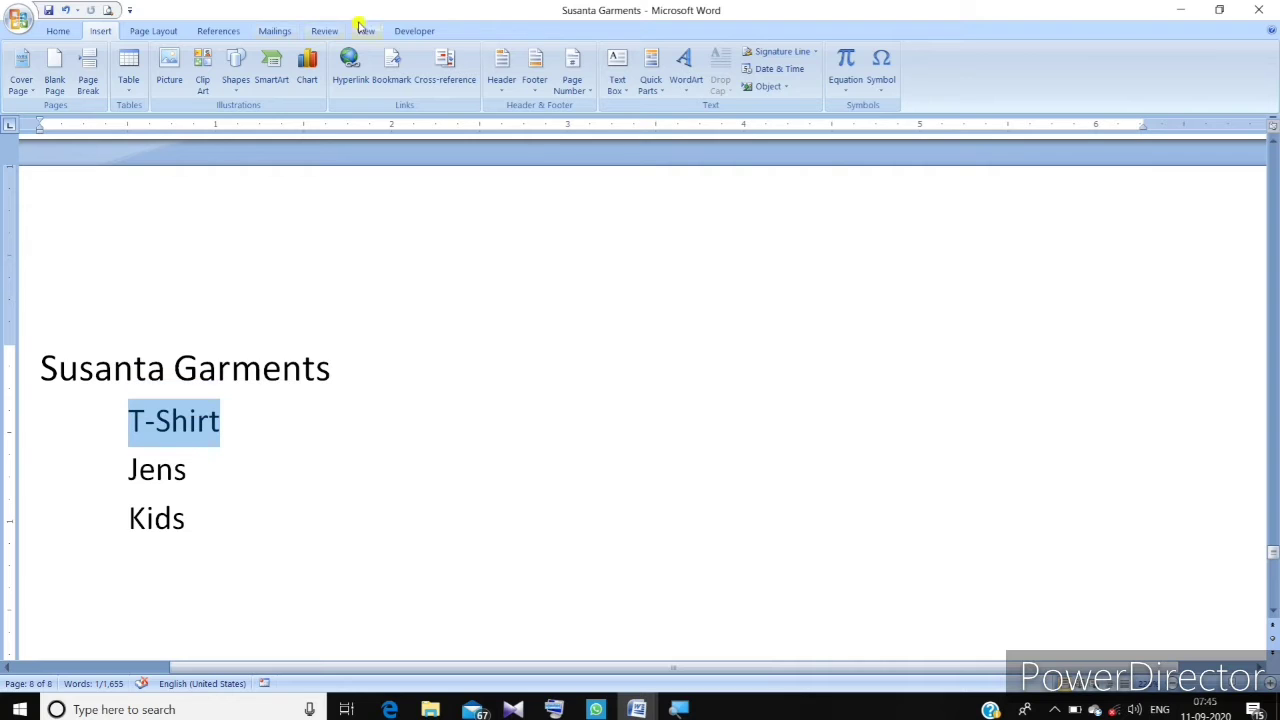
pyautogui.click(352, 80)
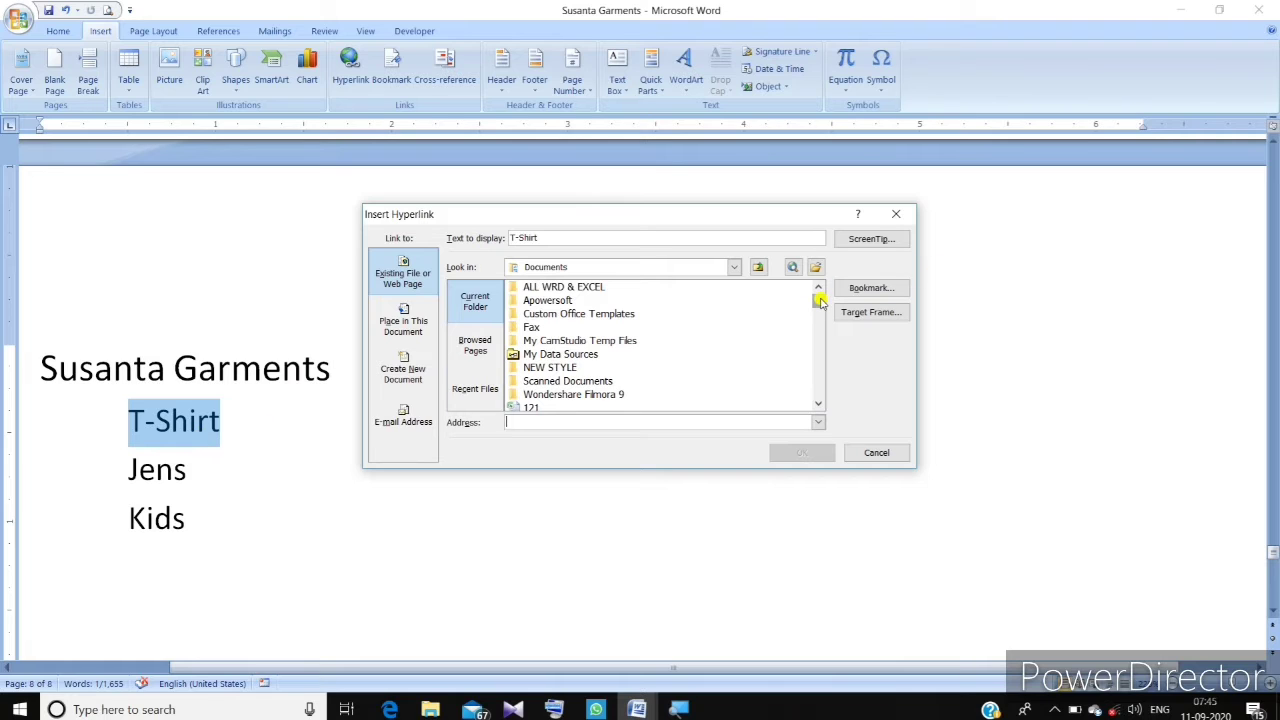
pyautogui.click(611, 424)
pyautogui.moveTo(818, 298); pyautogui.dragTo(830, 386)
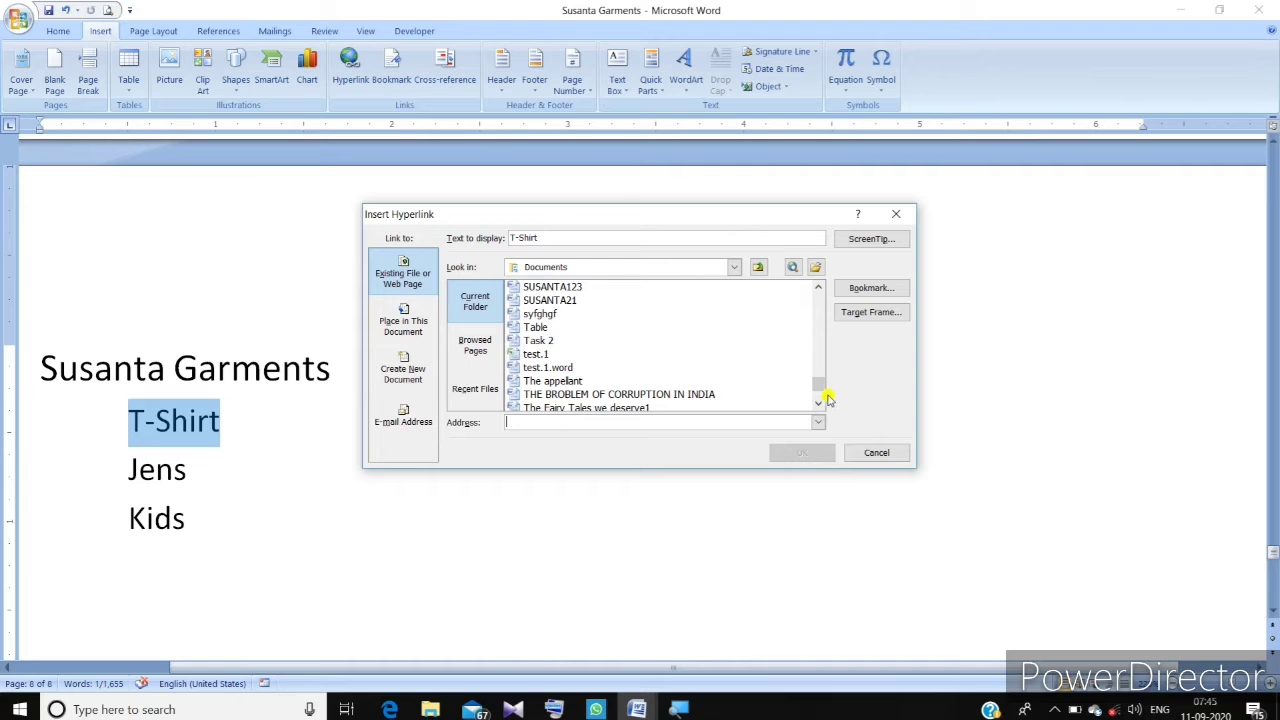
pyautogui.moveTo(820, 386); pyautogui.dragTo(778, 392)
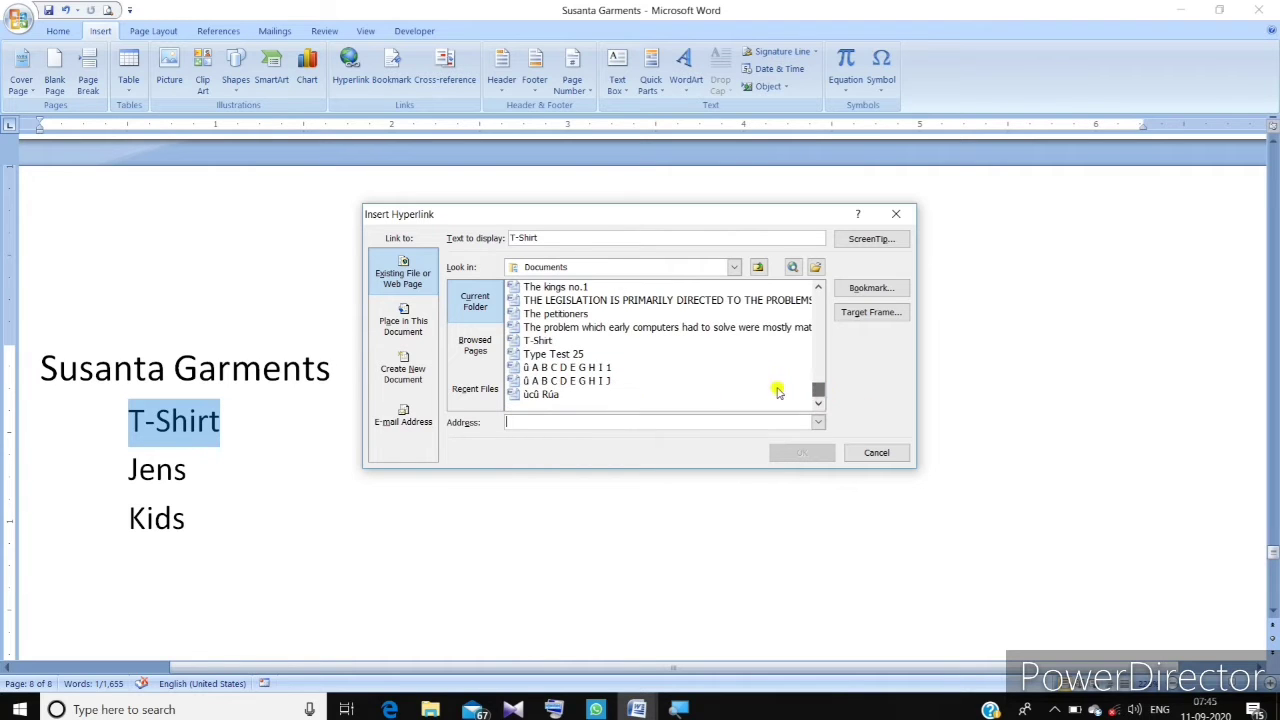
pyautogui.click(535, 342)
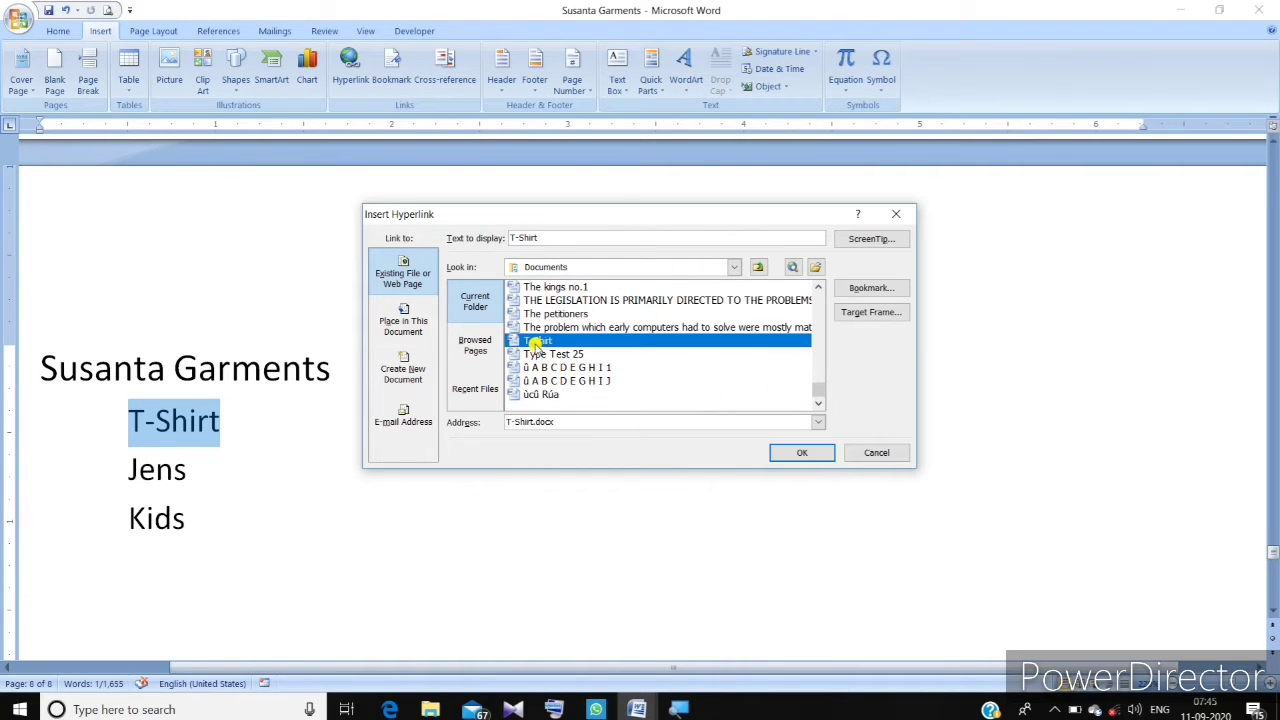
pyautogui.click(800, 454)
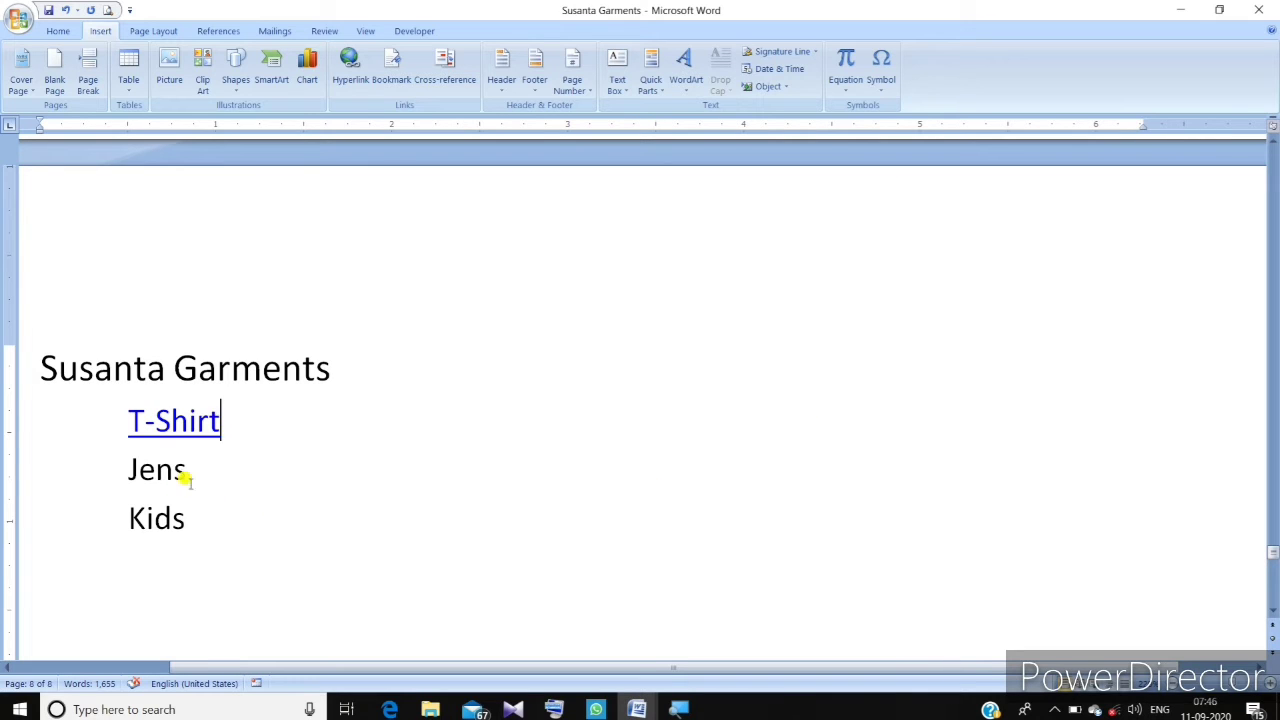
# Select the word Jens and hyperlink it to the Jens document
pyautogui.moveTo(187, 479); pyautogui.dragTo(124, 466)
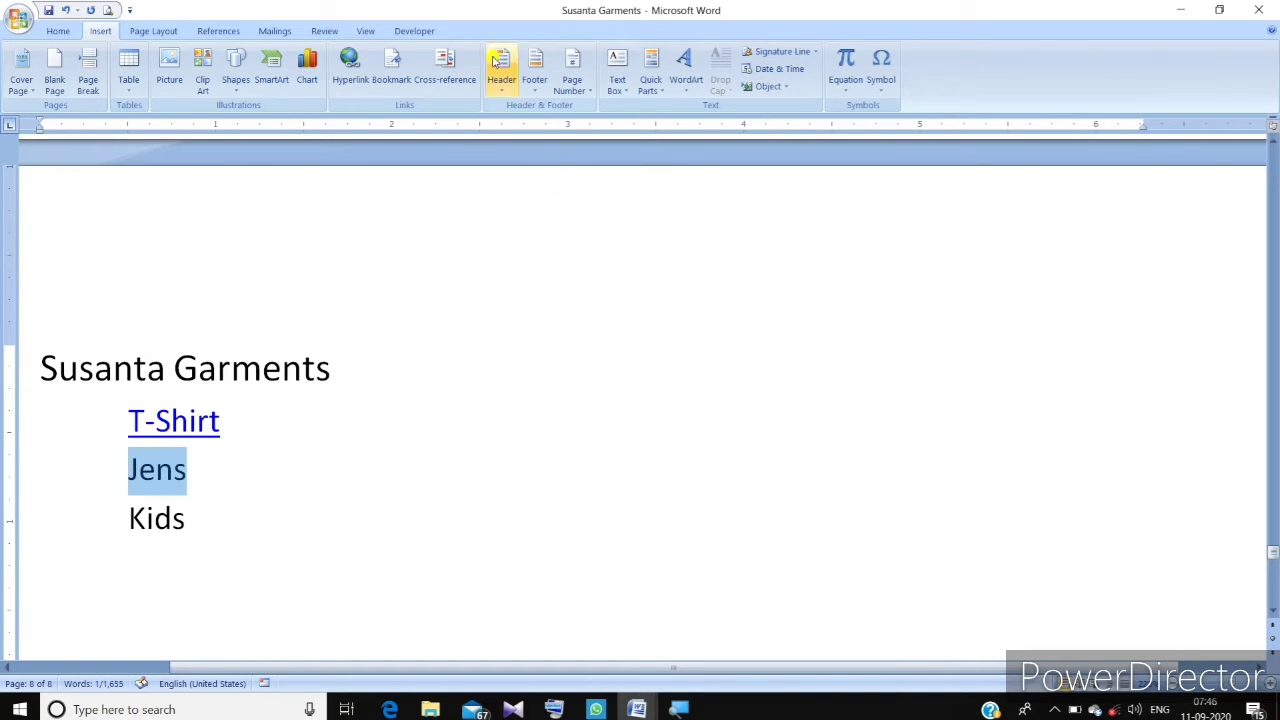
pyautogui.click(352, 68)
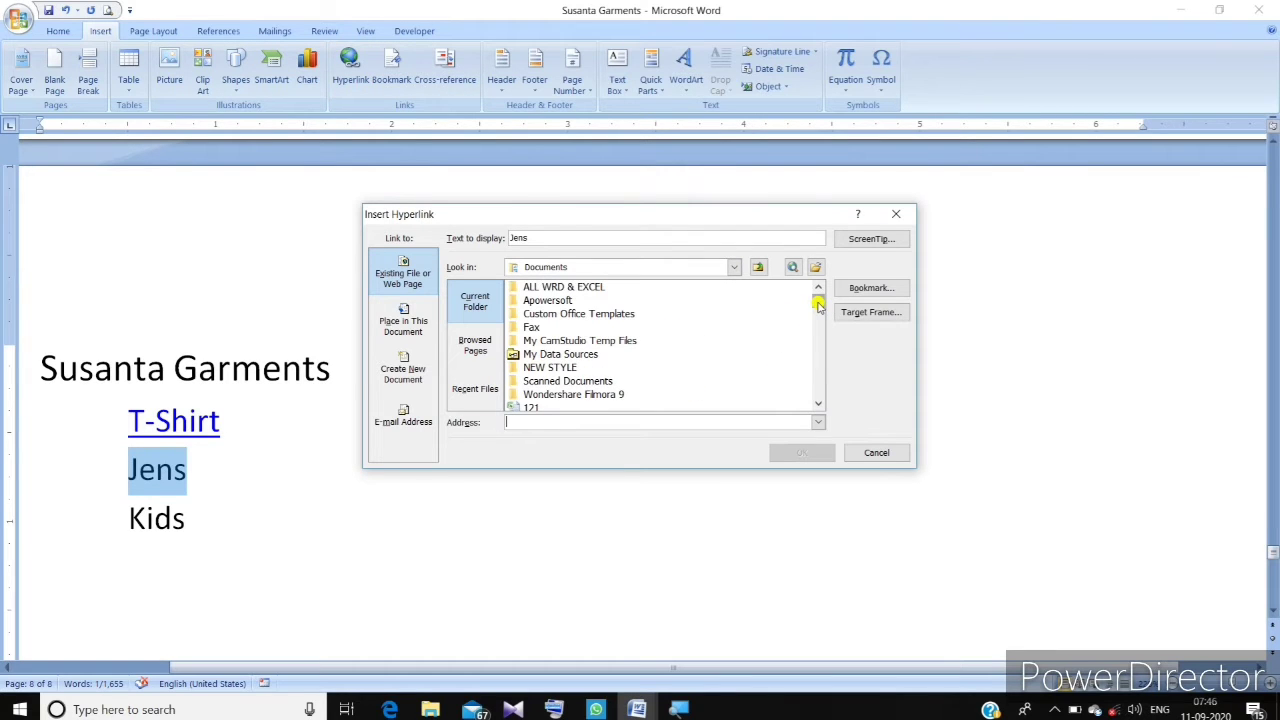
pyautogui.moveTo(817, 303); pyautogui.dragTo(817, 333)
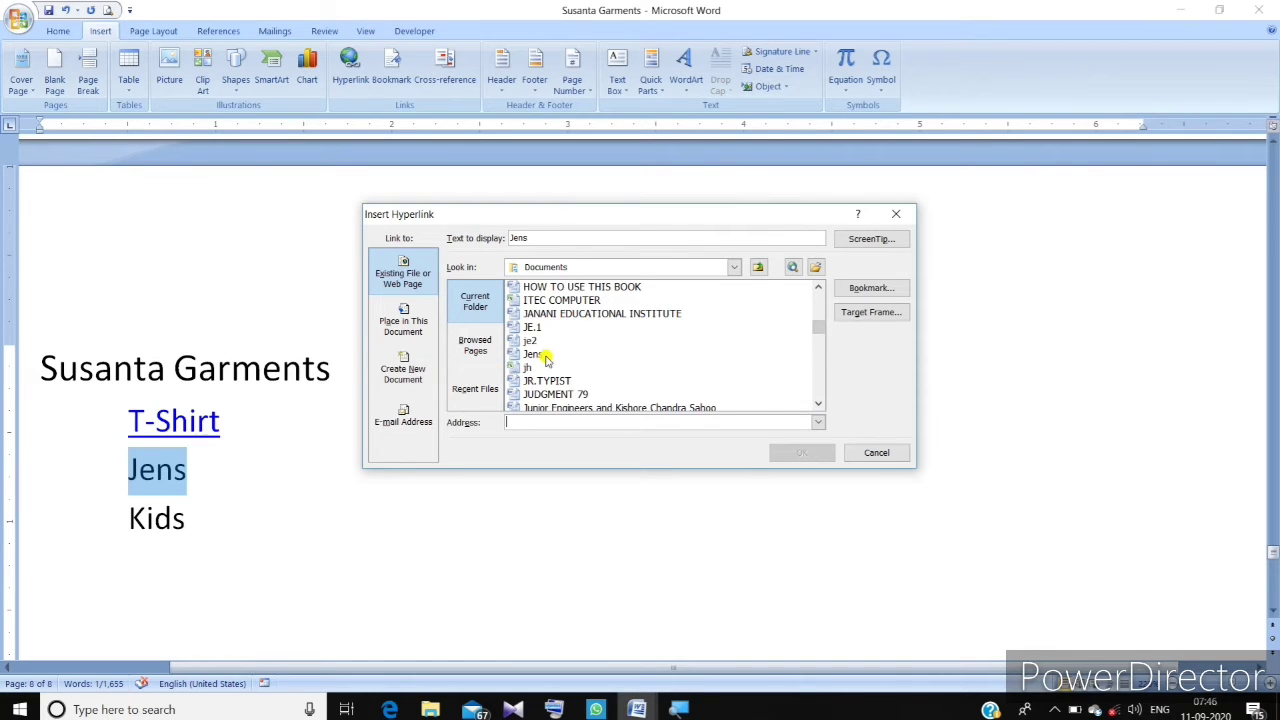
pyautogui.click(545, 355)
pyautogui.click(810, 452)
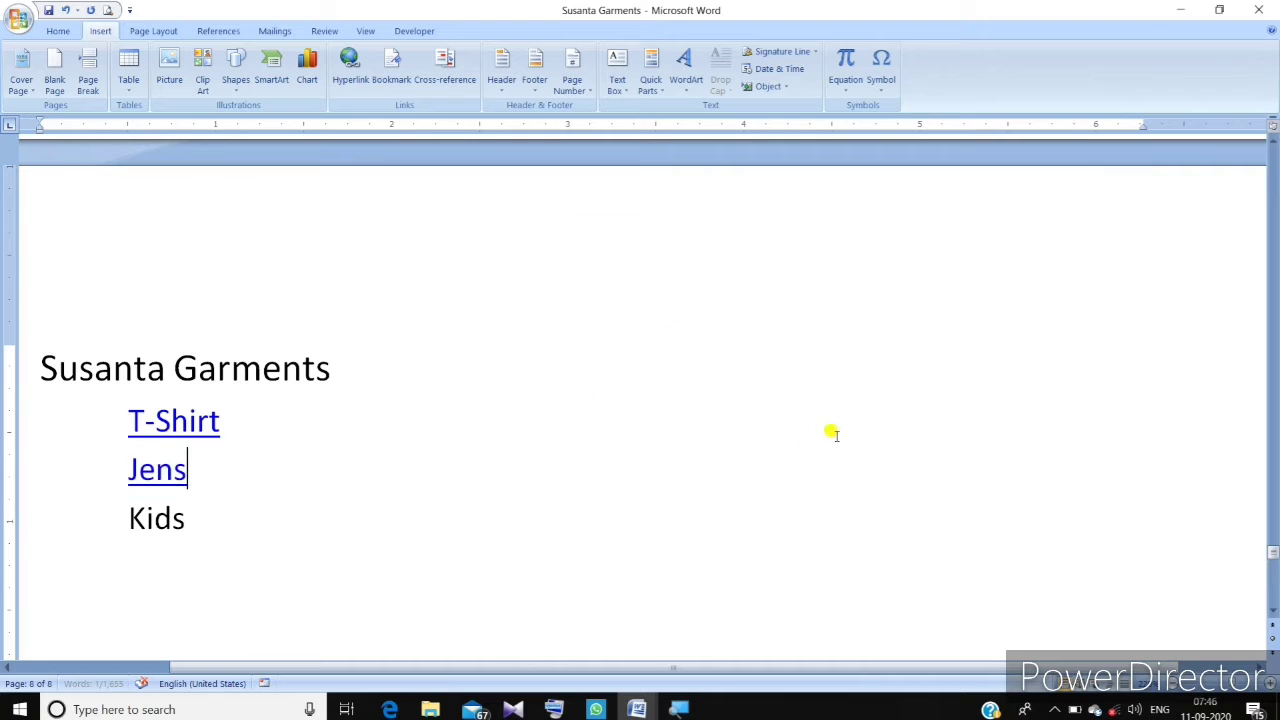
# Select the word Kids and set Kids.docx as its hyperlink address
pyautogui.moveTo(200, 522); pyautogui.dragTo(106, 522)
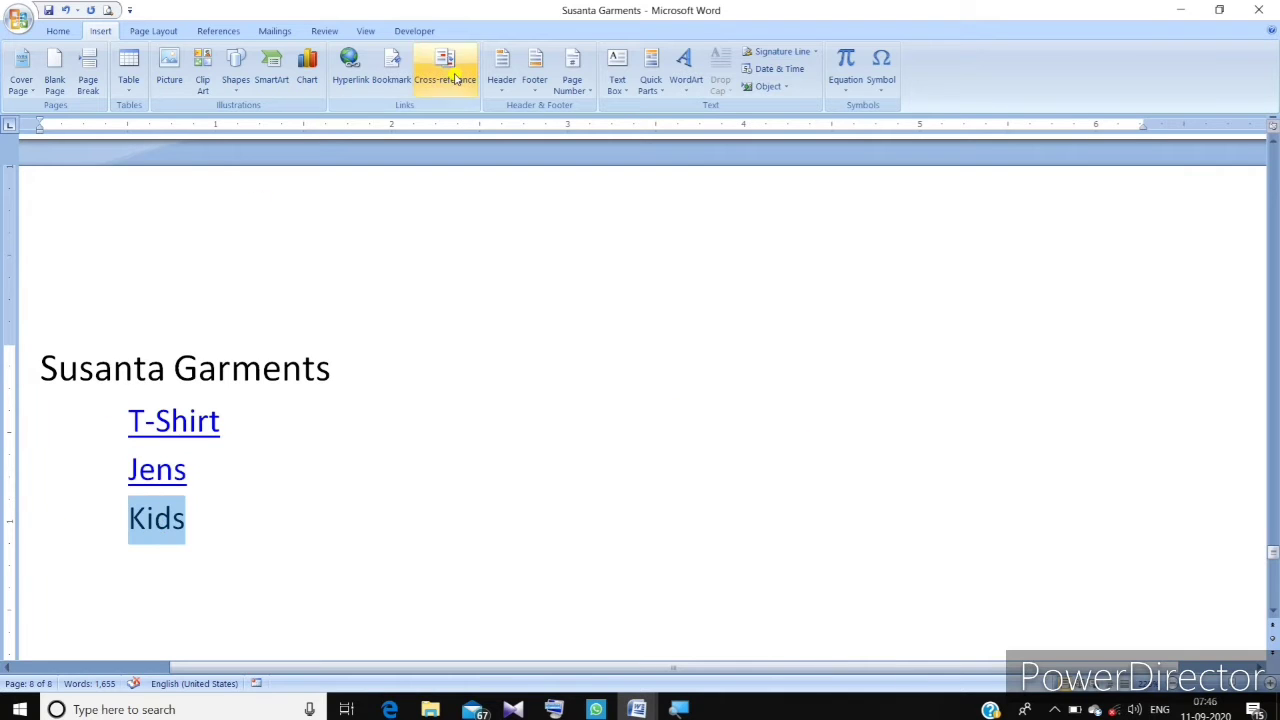
pyautogui.click(348, 64)
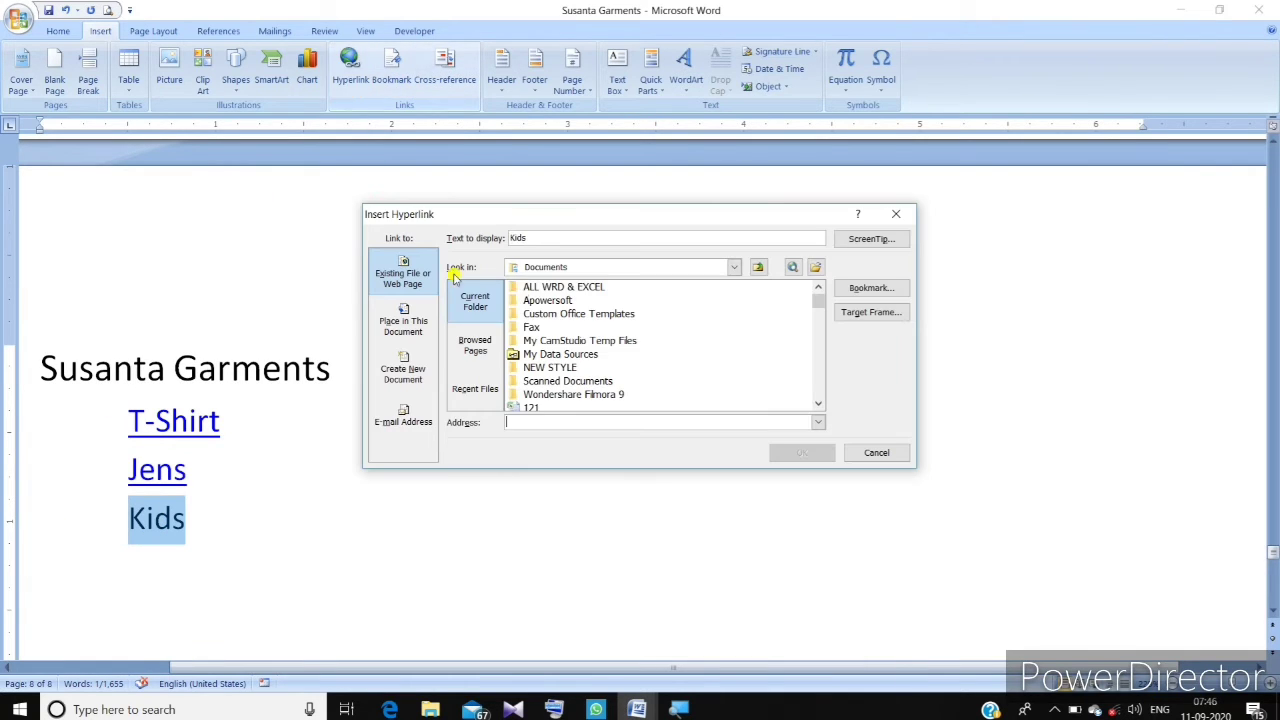
pyautogui.click(818, 314)
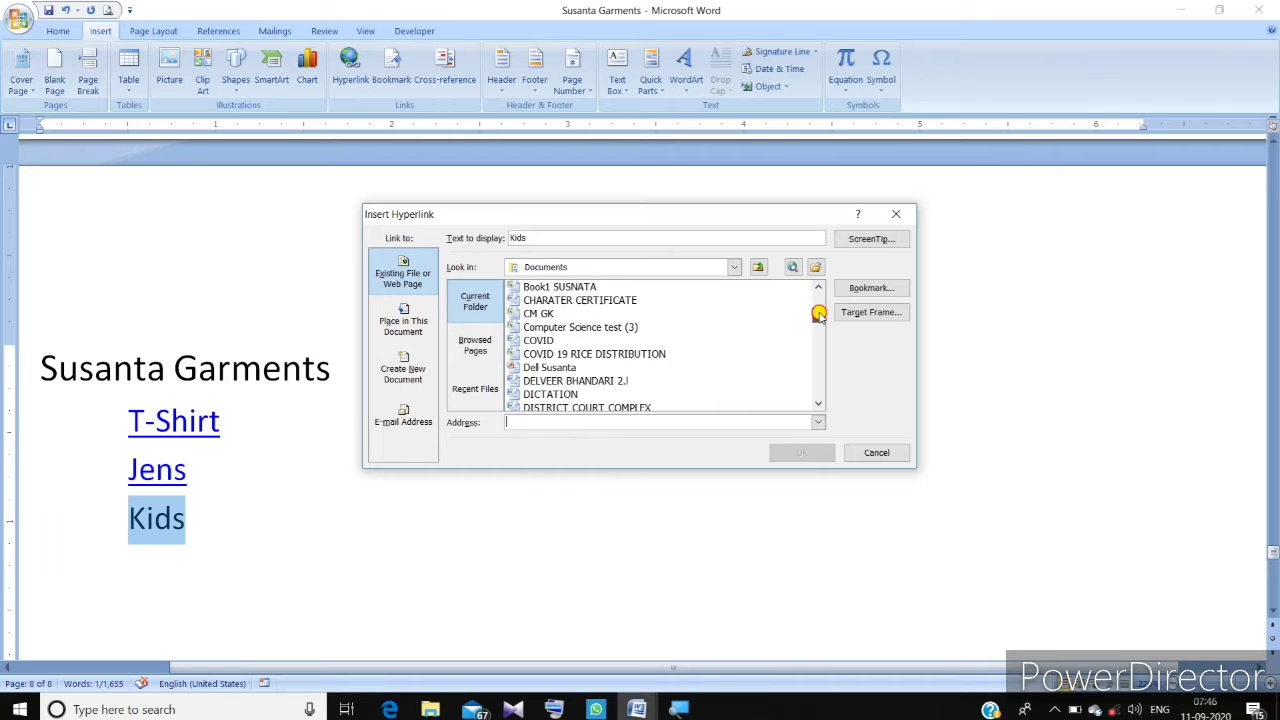
pyautogui.moveTo(818, 314)
pyautogui.mouseDown()
pyautogui.moveTo(822, 393)
pyautogui.moveTo(823, 292)
pyautogui.mouseUp()
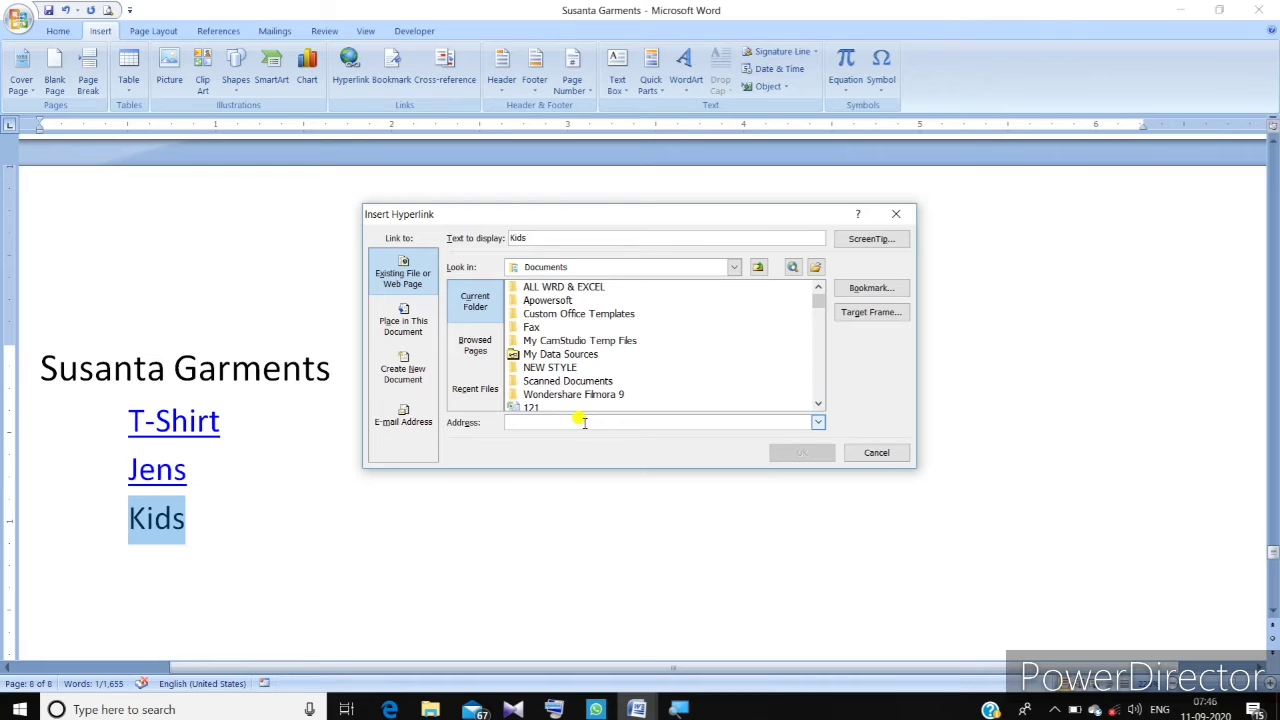
pyautogui.write('kids')
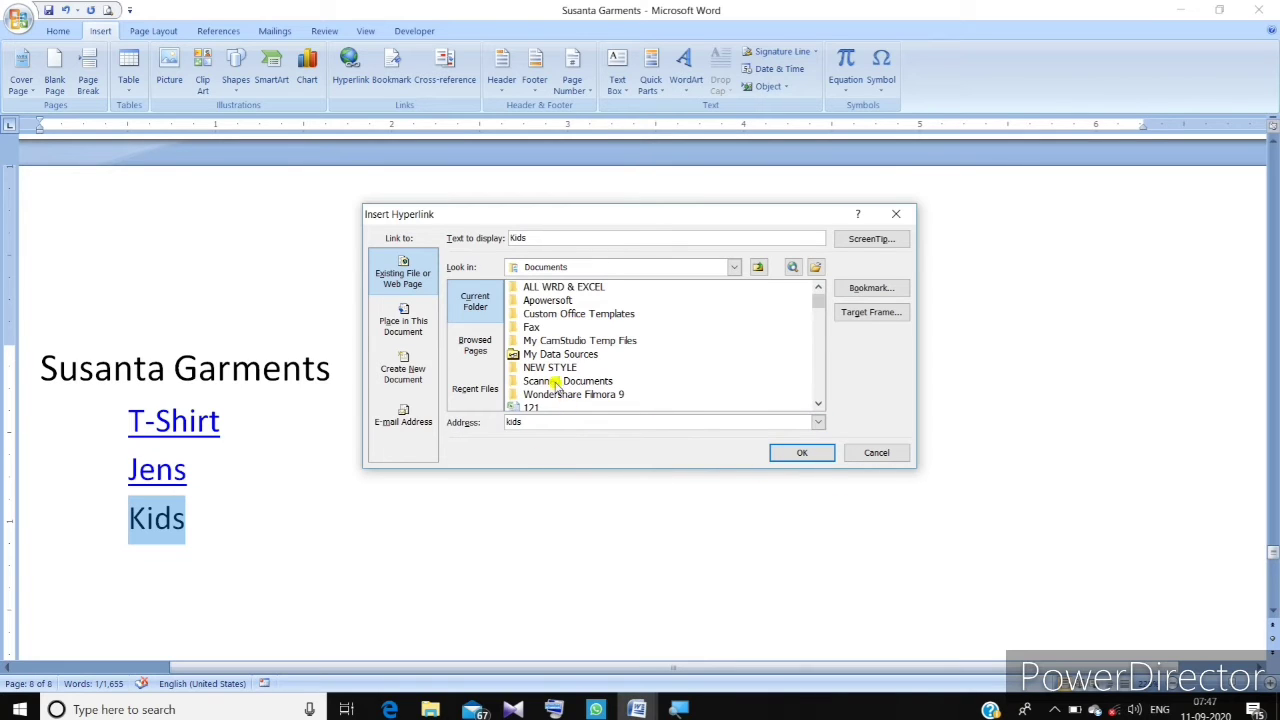
pyautogui.click(818, 422)
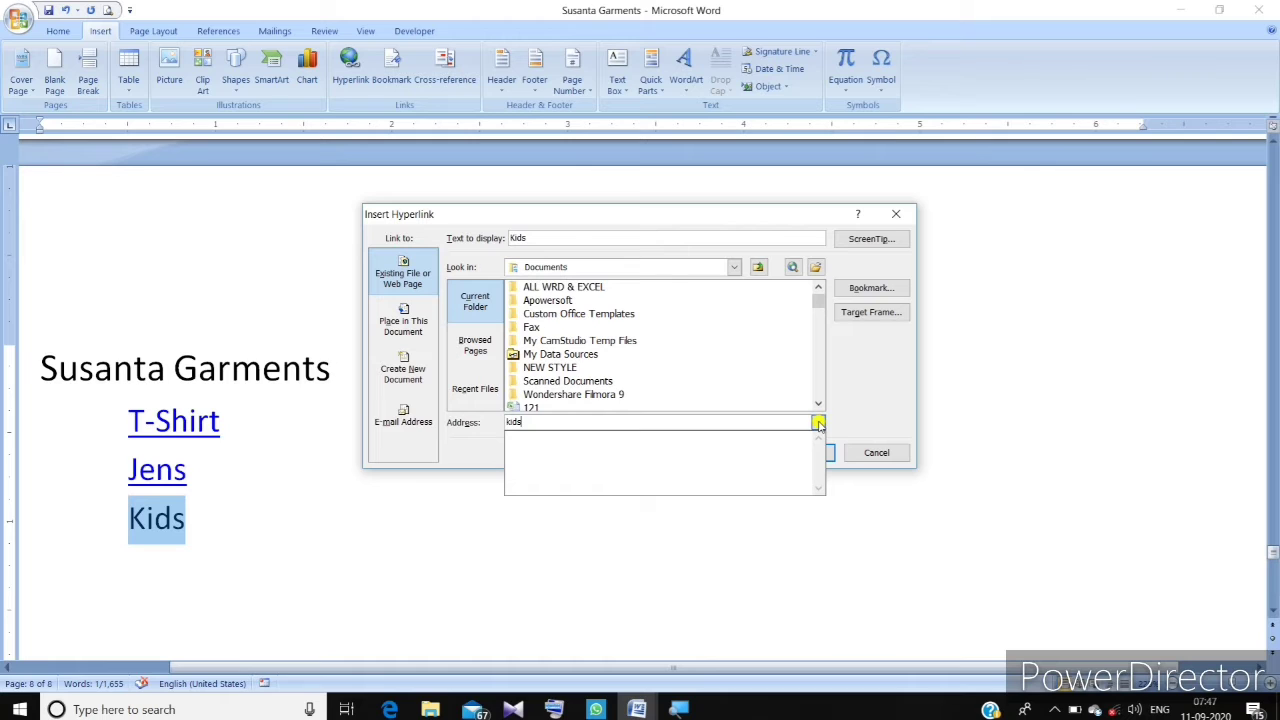
pyautogui.click(818, 422)
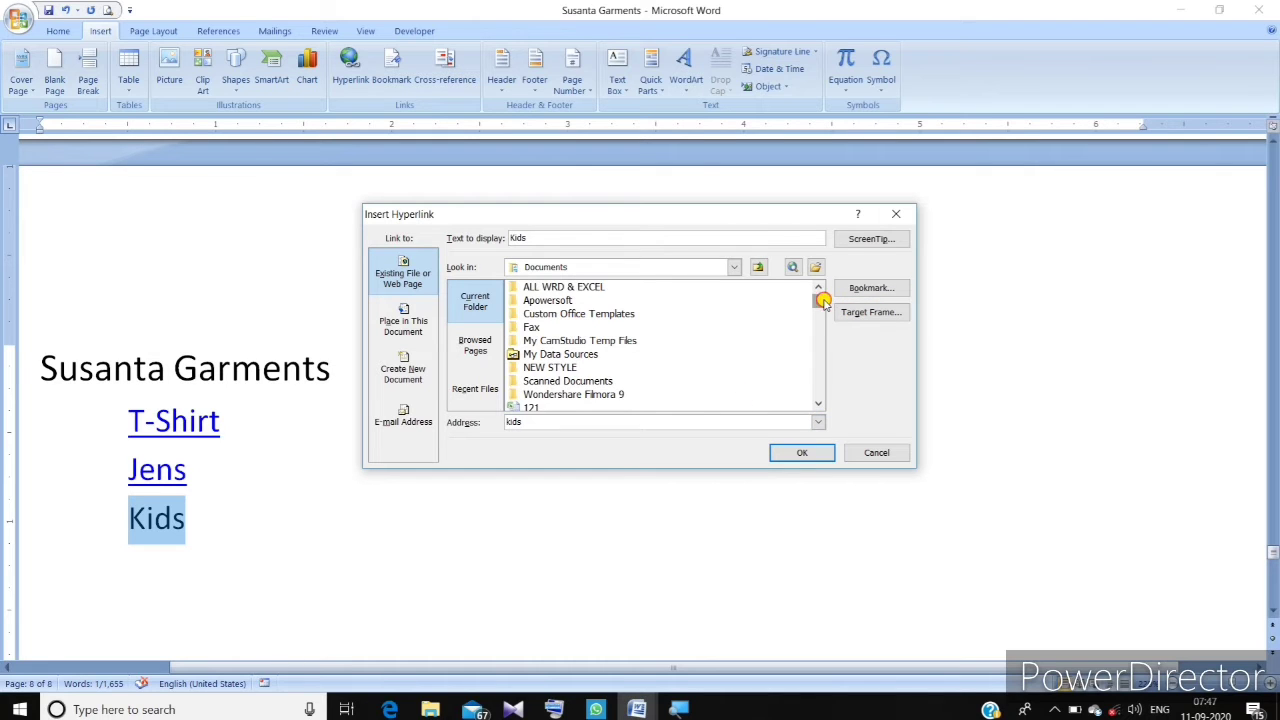
pyautogui.moveTo(822, 300); pyautogui.dragTo(822, 328)
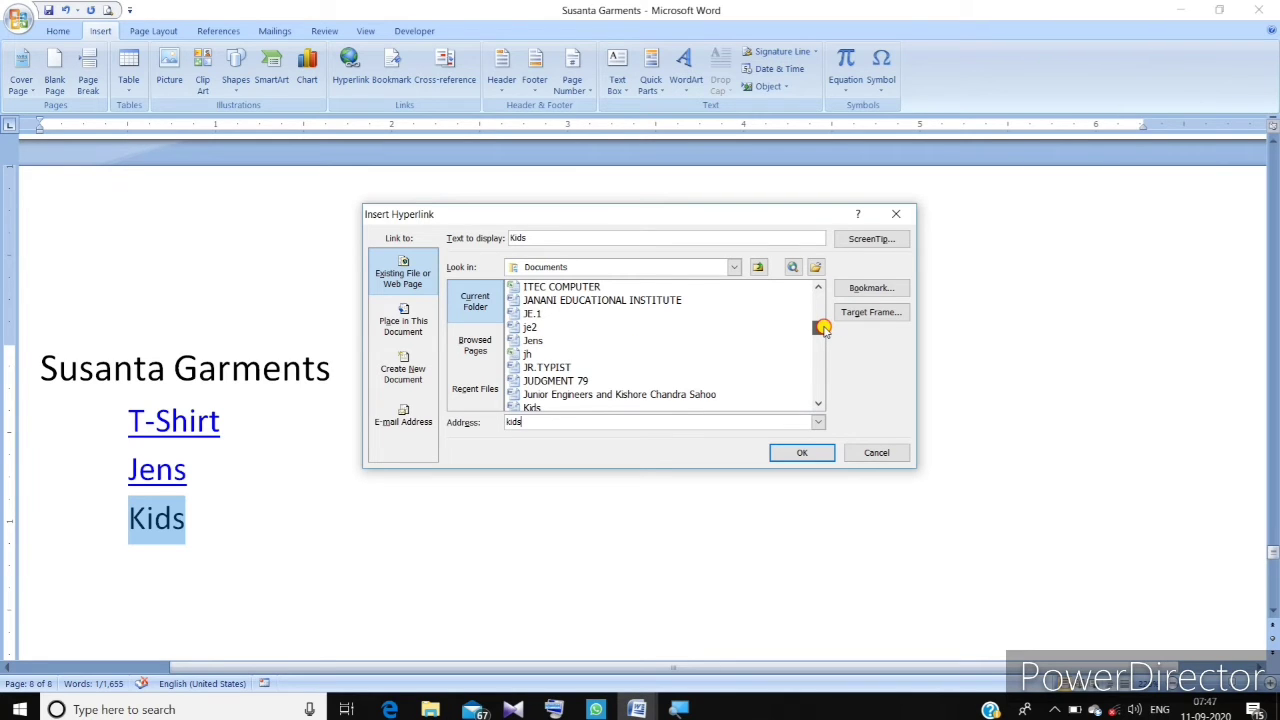
pyautogui.moveTo(822, 328); pyautogui.dragTo(822, 334)
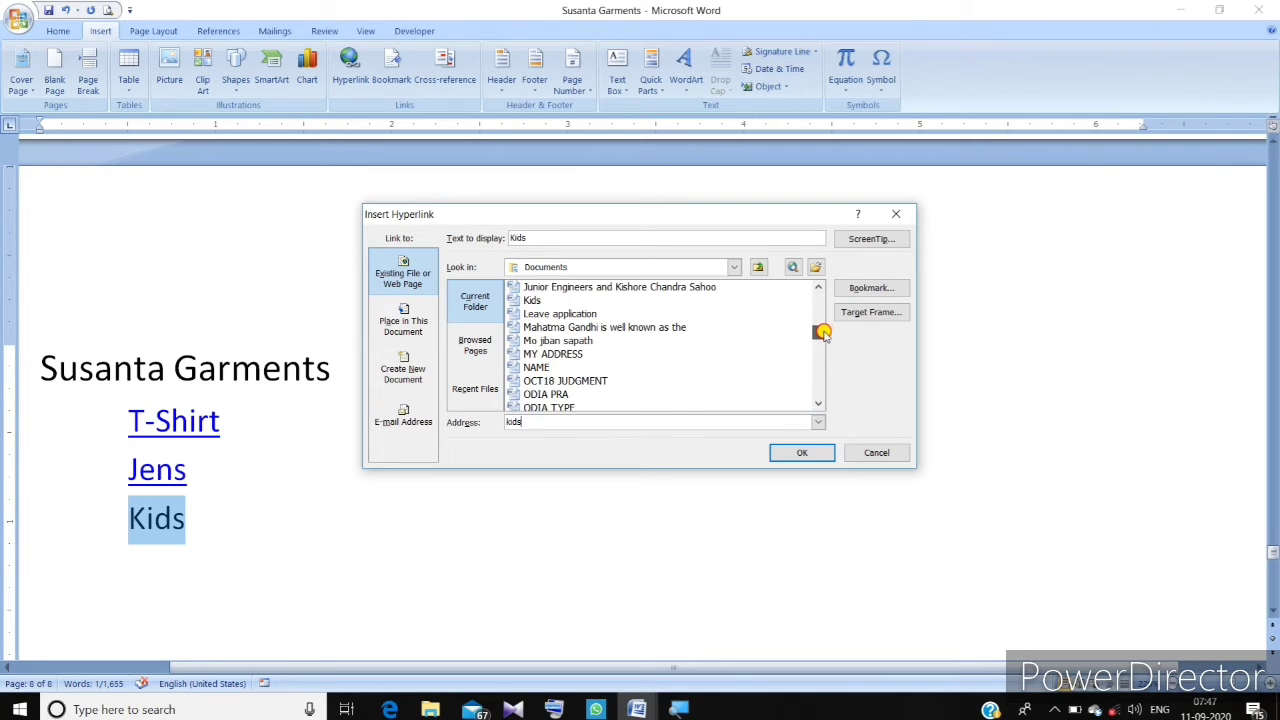
pyautogui.click(535, 301)
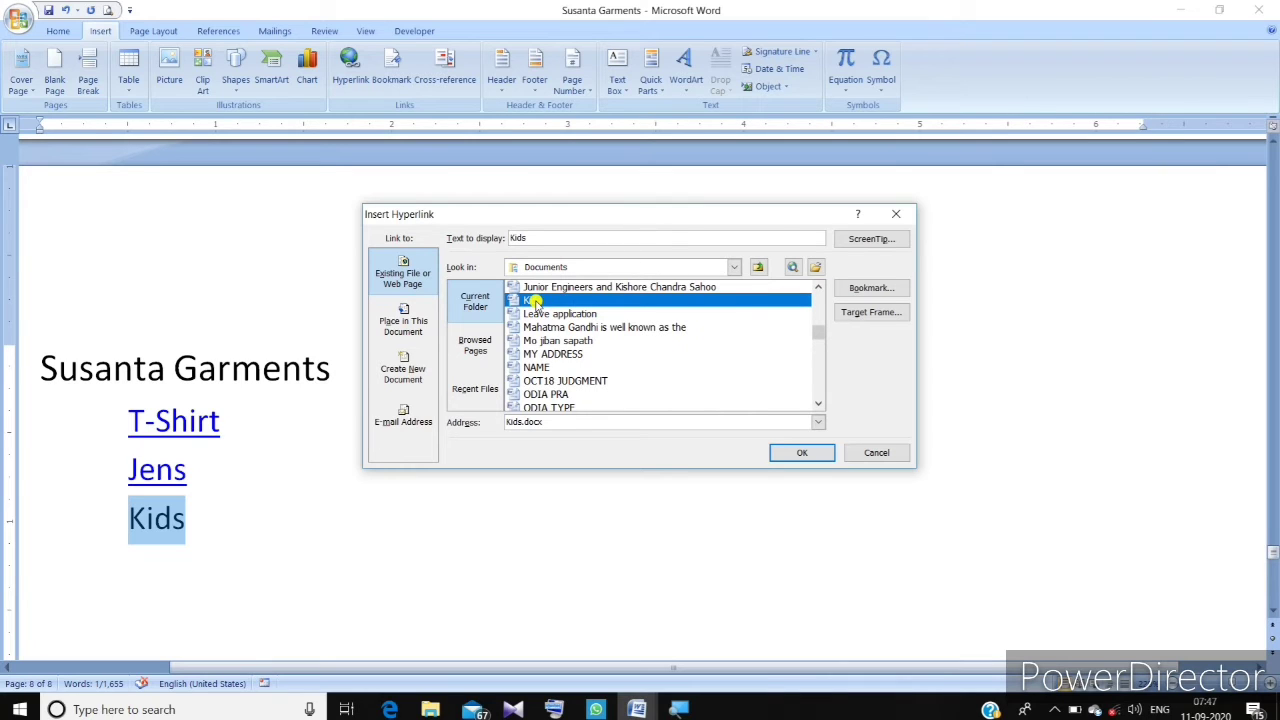
# Apply the Kids.docx hyperlink to the Kids text
pyautogui.click(802, 453)
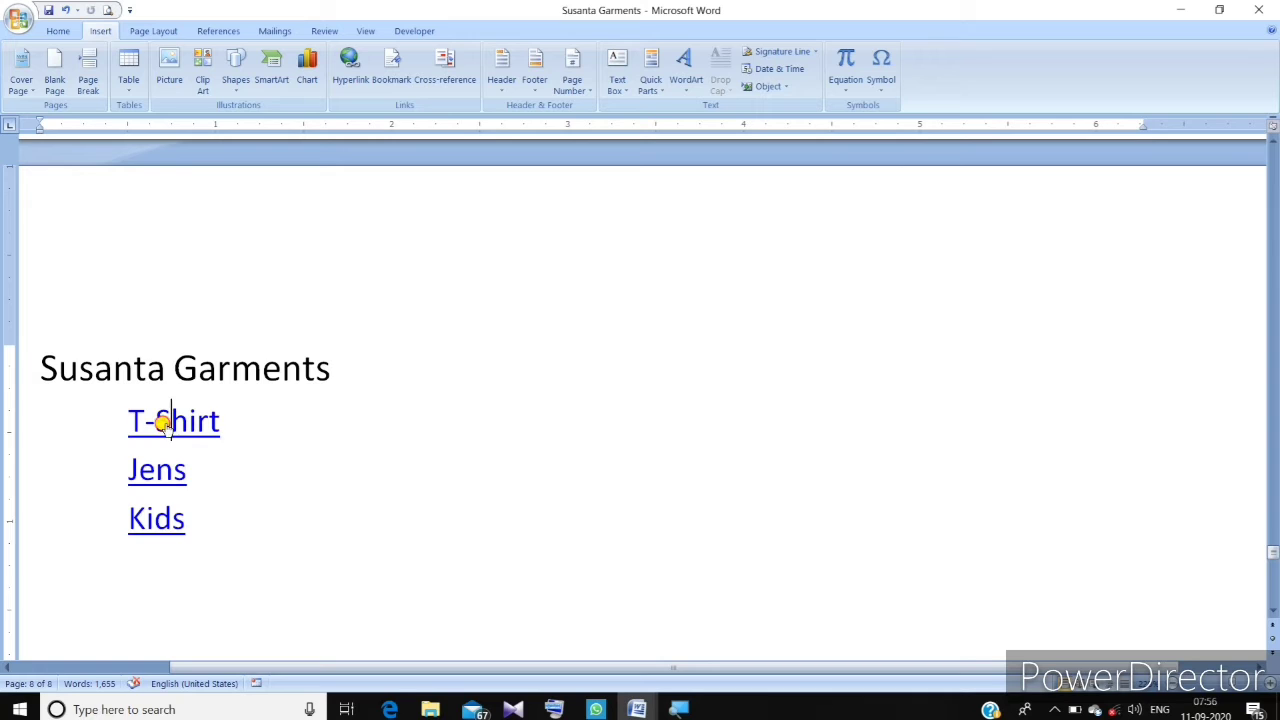
# Follow the T-Shirt link, select its <<Back>> line, and start a hyperlink with Ctrl+K
pyautogui.keyDown('ctrl'); pyautogui.click(163, 422); pyautogui.keyUp('ctrl')
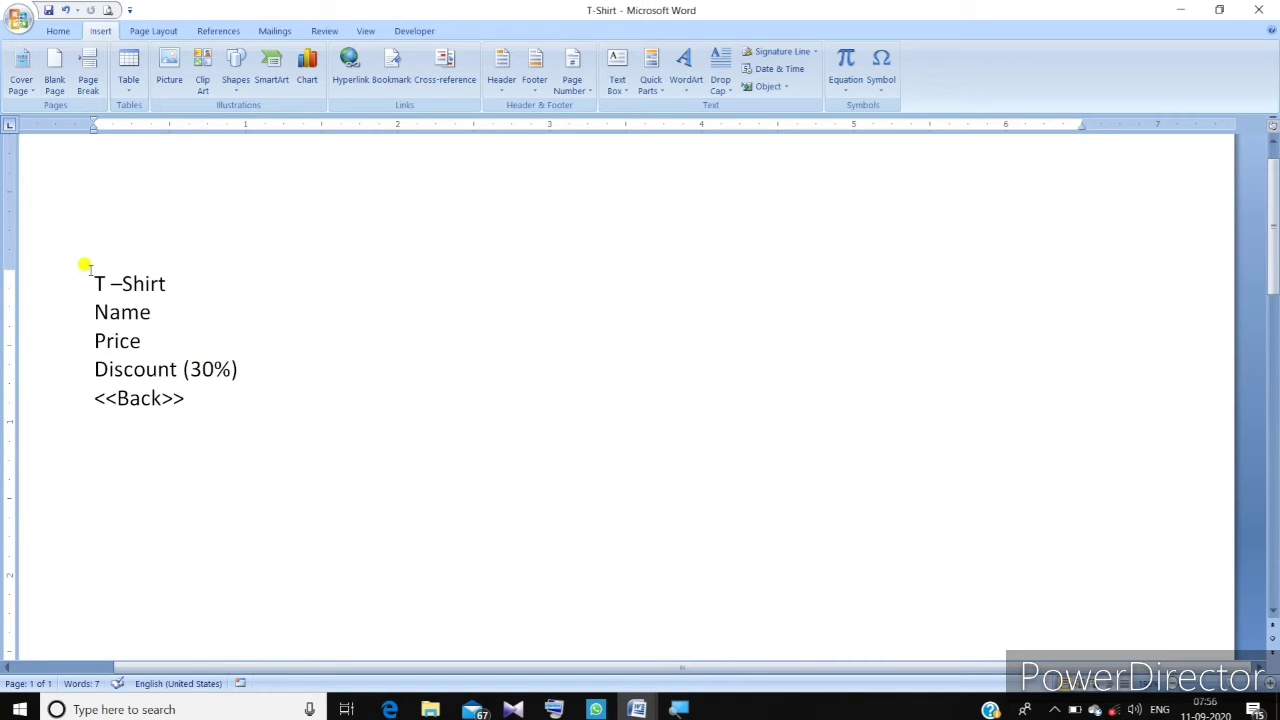
pyautogui.press('Down')
pyautogui.press('Down')
pyautogui.press('Down')
pyautogui.moveTo(198, 398); pyautogui.dragTo(105, 396)
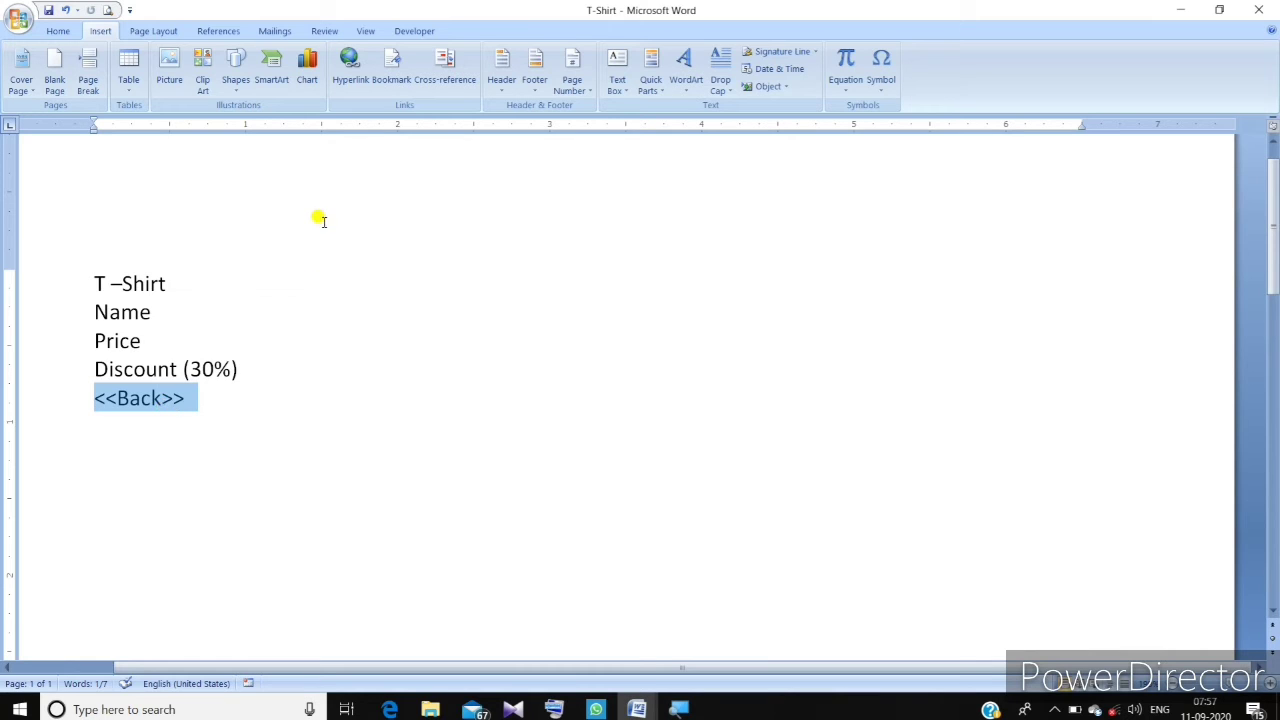
pyautogui.hotkey('ctrl', 'k')
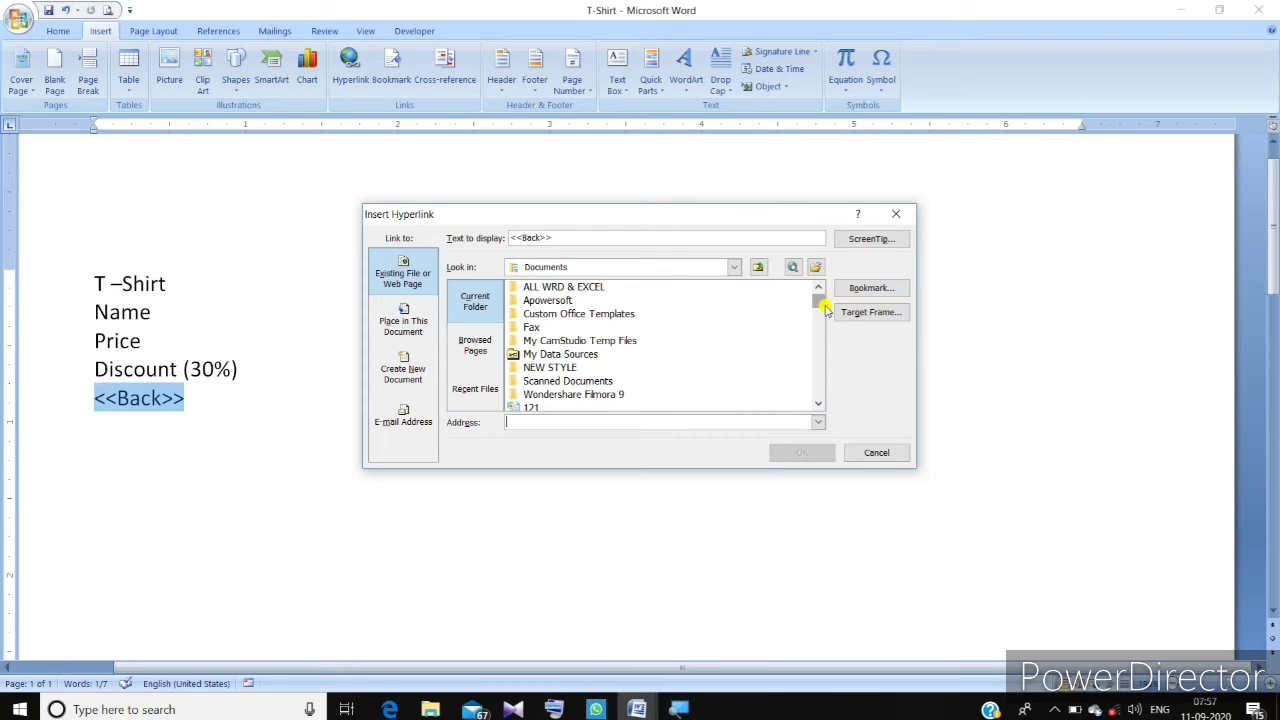
# Link <<Back>> in the T-Shirt document to Susanta Garments.docx
pyautogui.moveTo(820, 303); pyautogui.dragTo(825, 382)
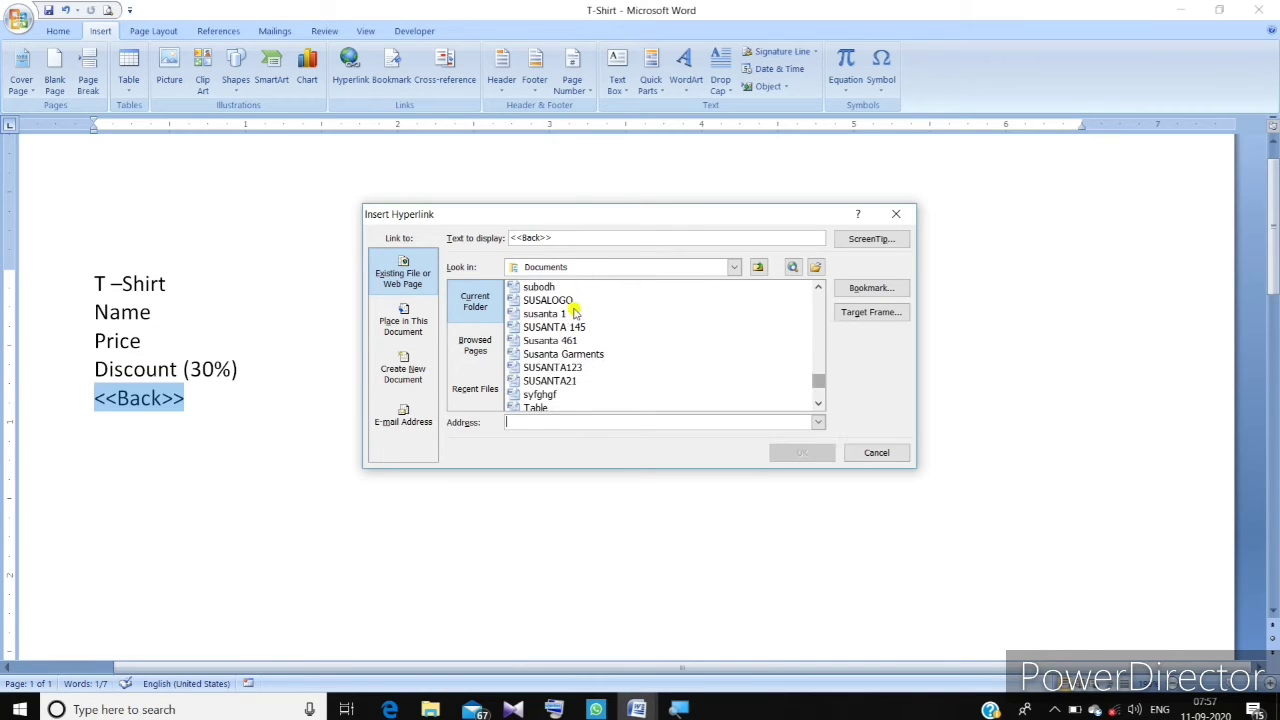
pyautogui.click(562, 355)
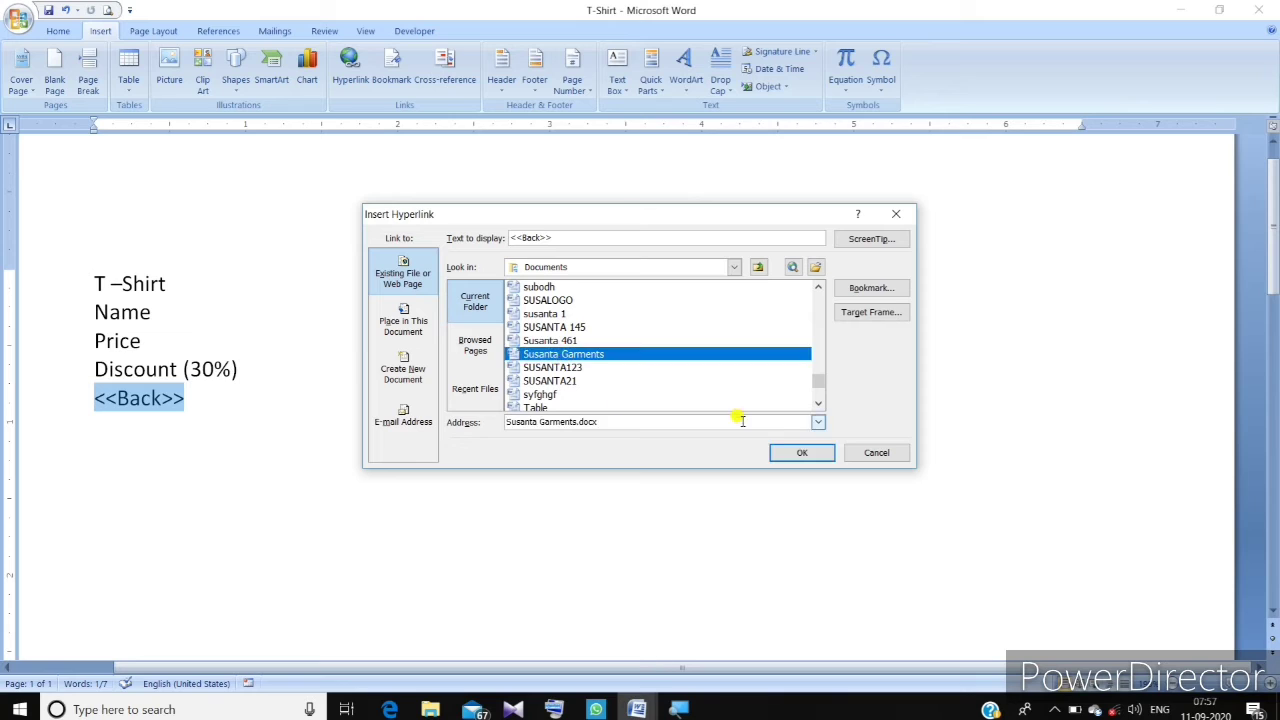
pyautogui.click(805, 452)
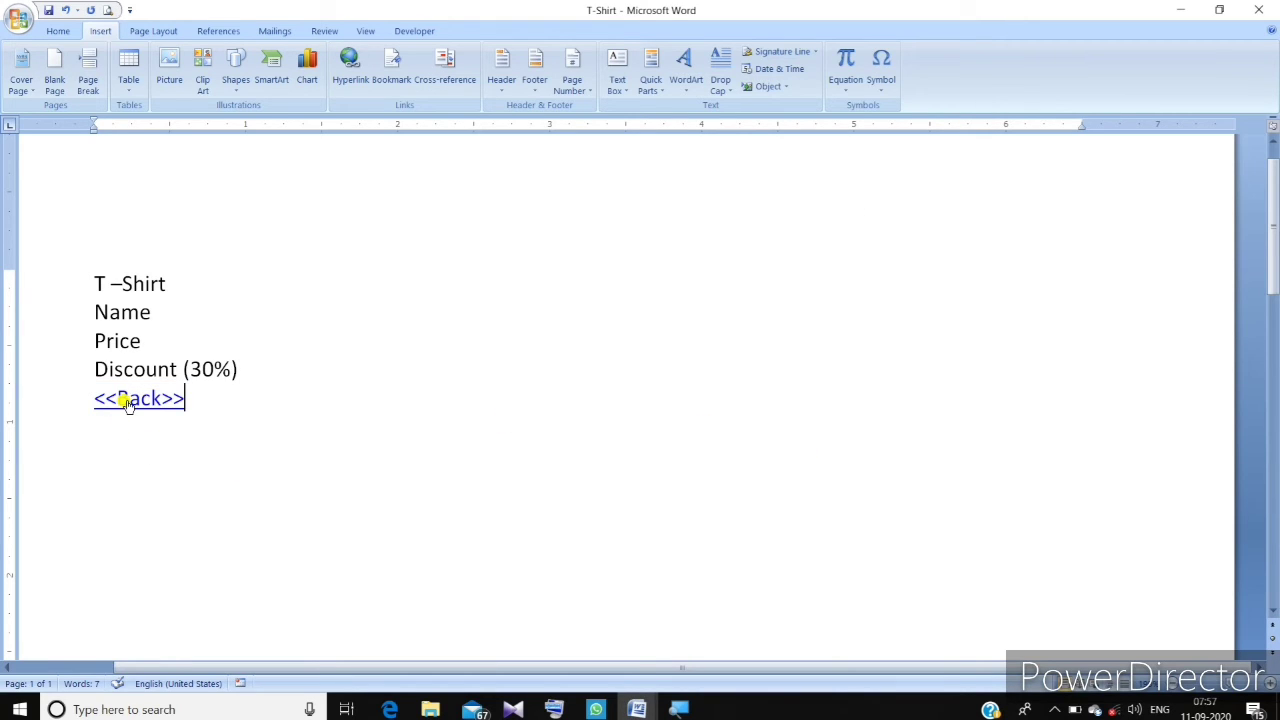
# Follow <<Back>> to Susanta Garments, then follow the Jens link to open Jens
pyautogui.keyDown('ctrl'); pyautogui.click(138, 400); pyautogui.keyUp('ctrl')
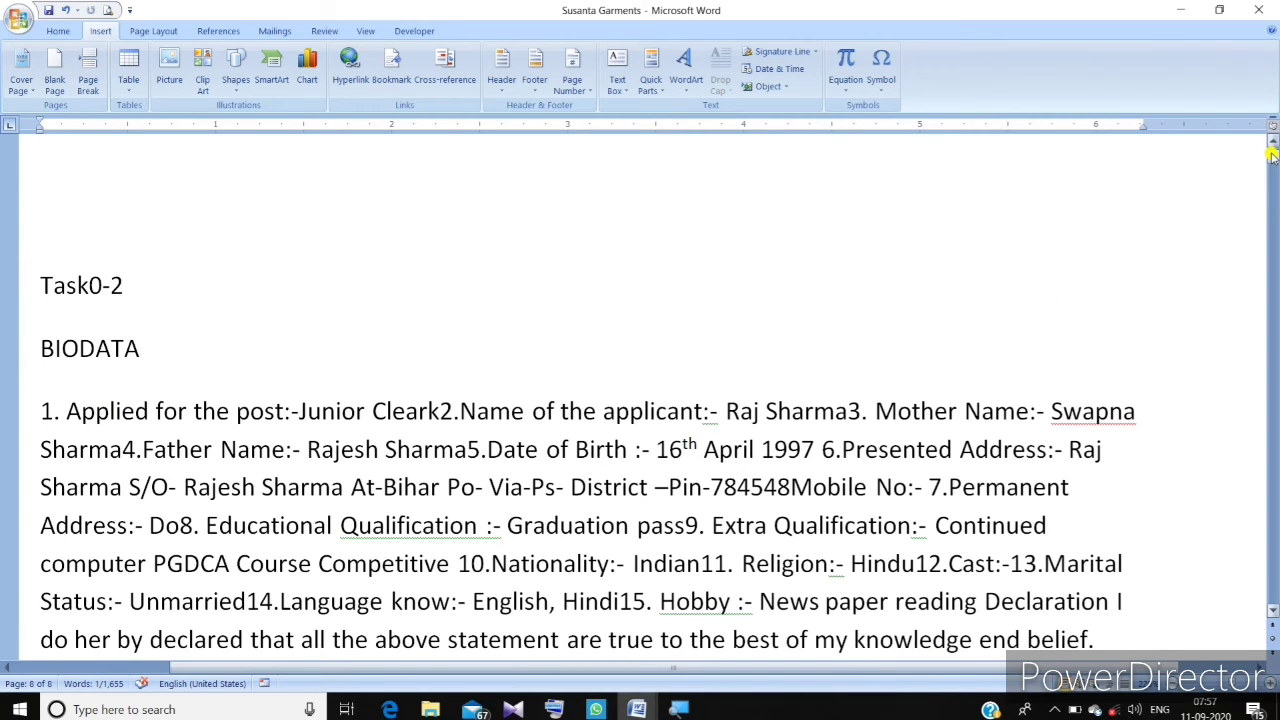
pyautogui.moveTo(1272, 155); pyautogui.dragTo(1274, 557)
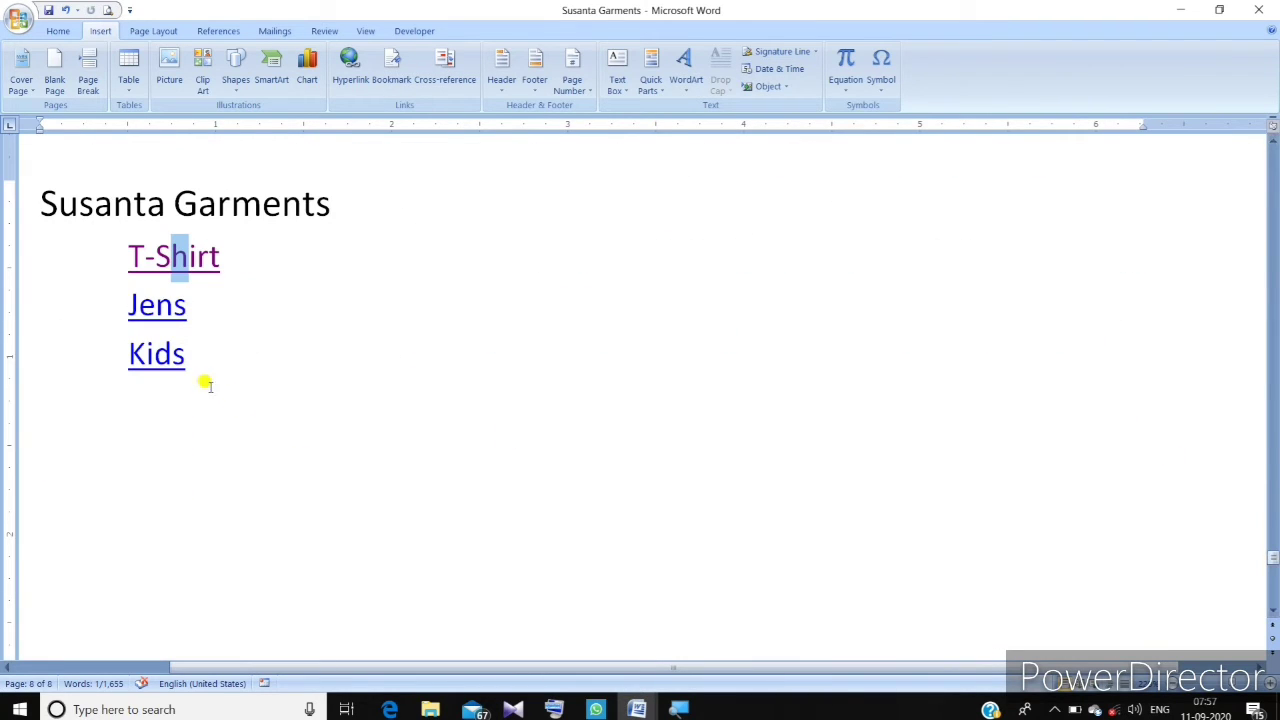
pyautogui.click(192, 305)
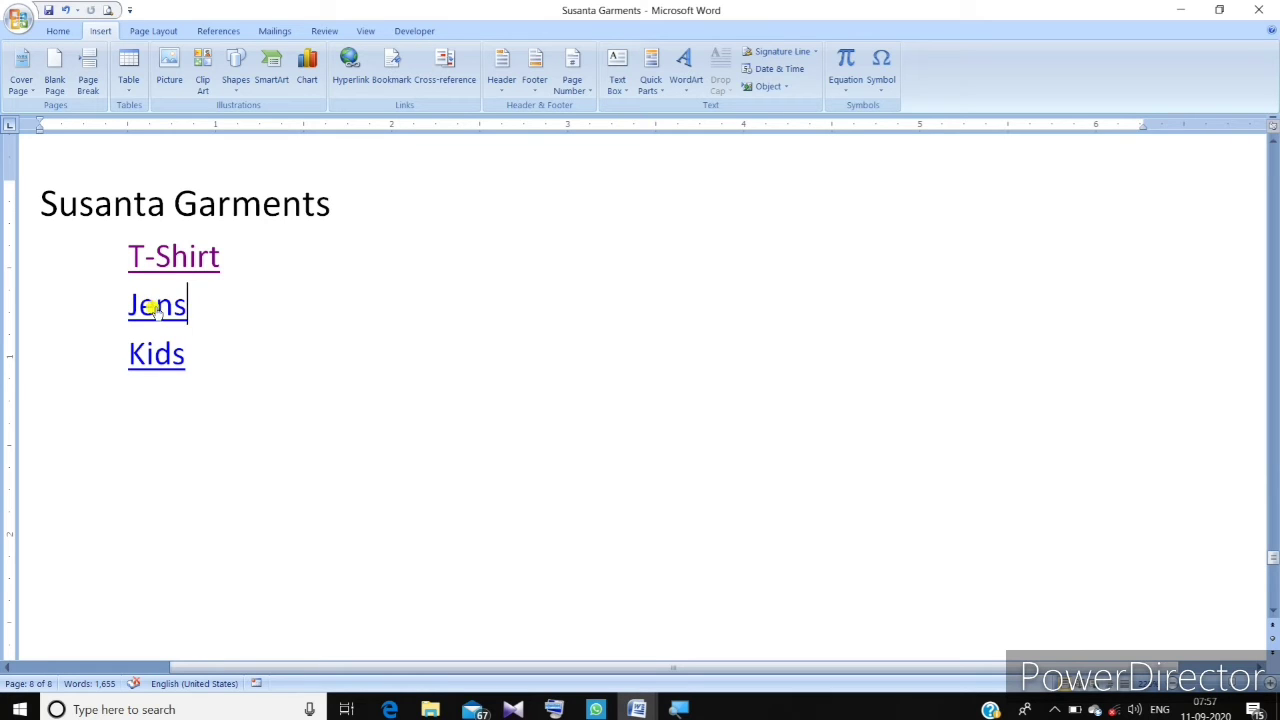
pyautogui.keyDown('ctrl'); pyautogui.click(150, 305); pyautogui.keyUp('ctrl')
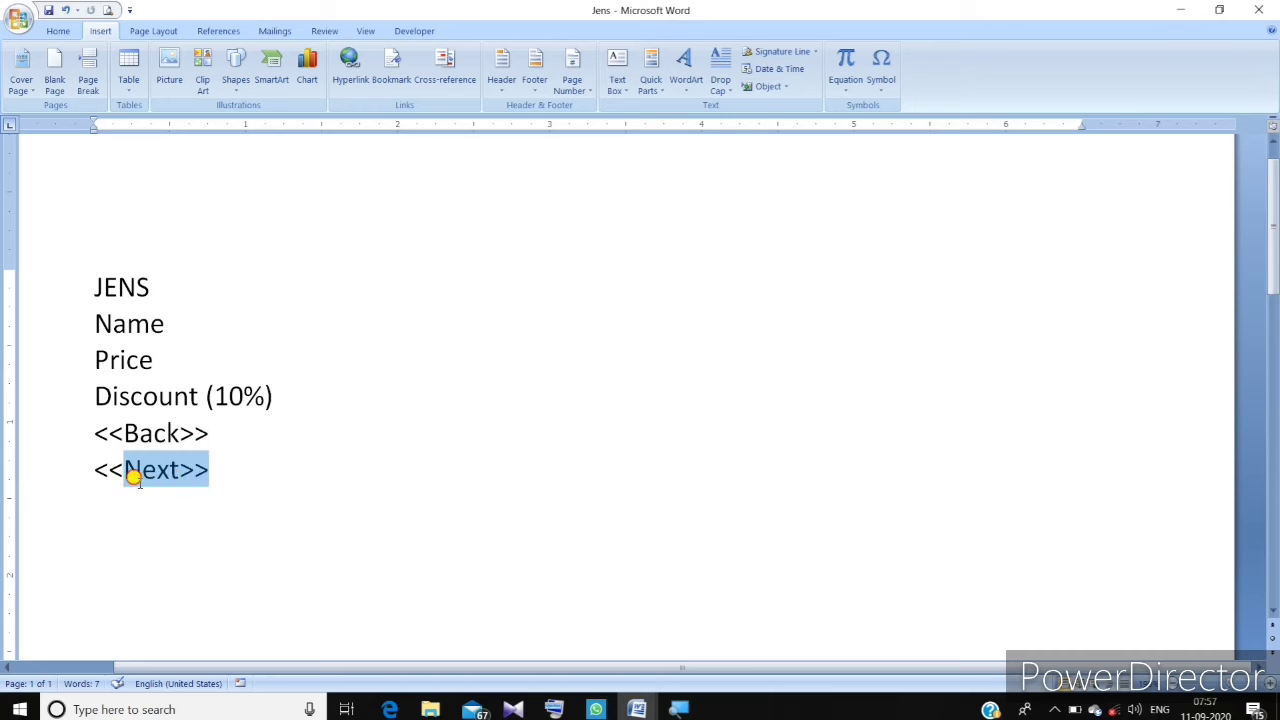
# Hyperlink <<Next>> in Jens to Kids.docx and follow it to open Kids
pyautogui.moveTo(214, 470); pyautogui.dragTo(97, 472)
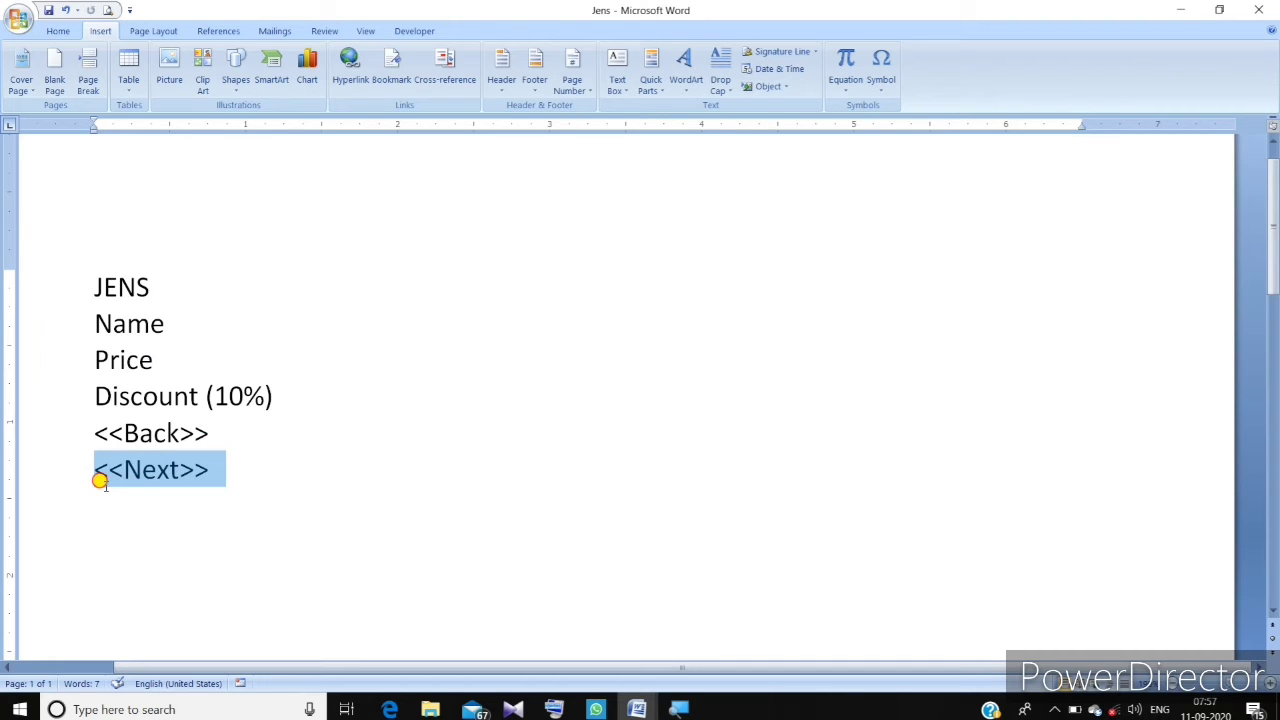
pyautogui.click(349, 68)
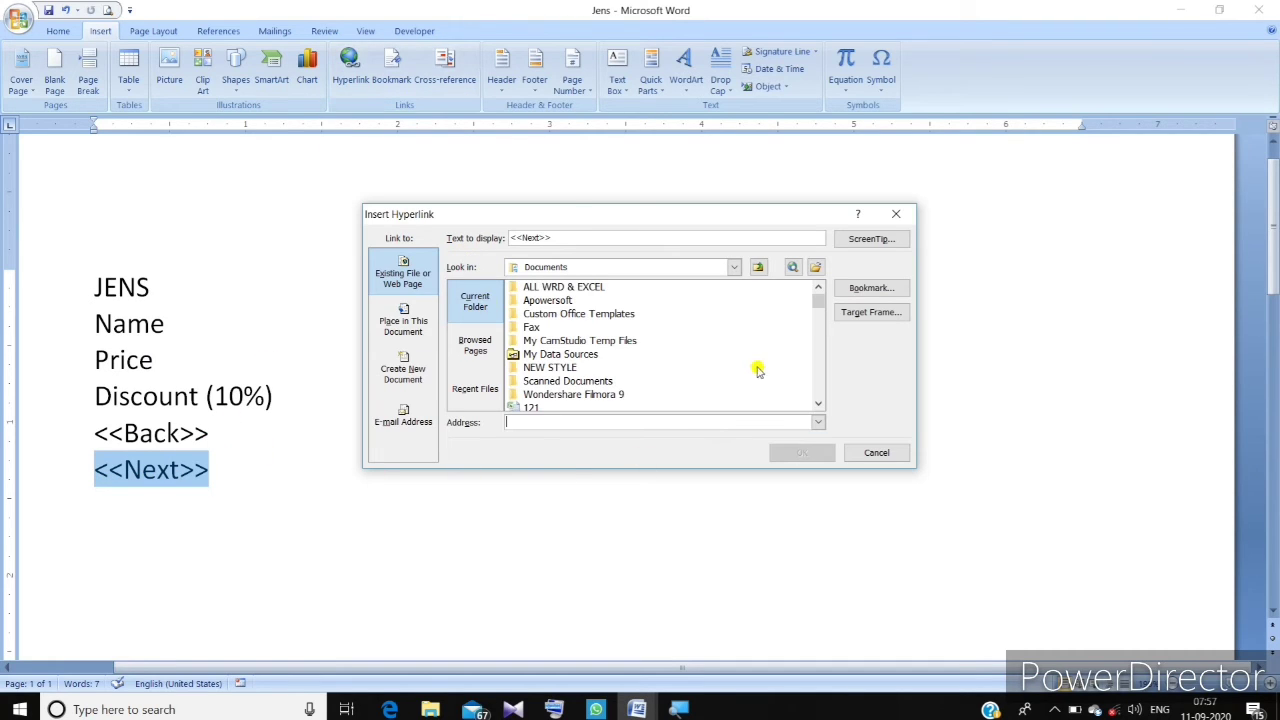
pyautogui.moveTo(820, 303); pyautogui.dragTo(821, 331)
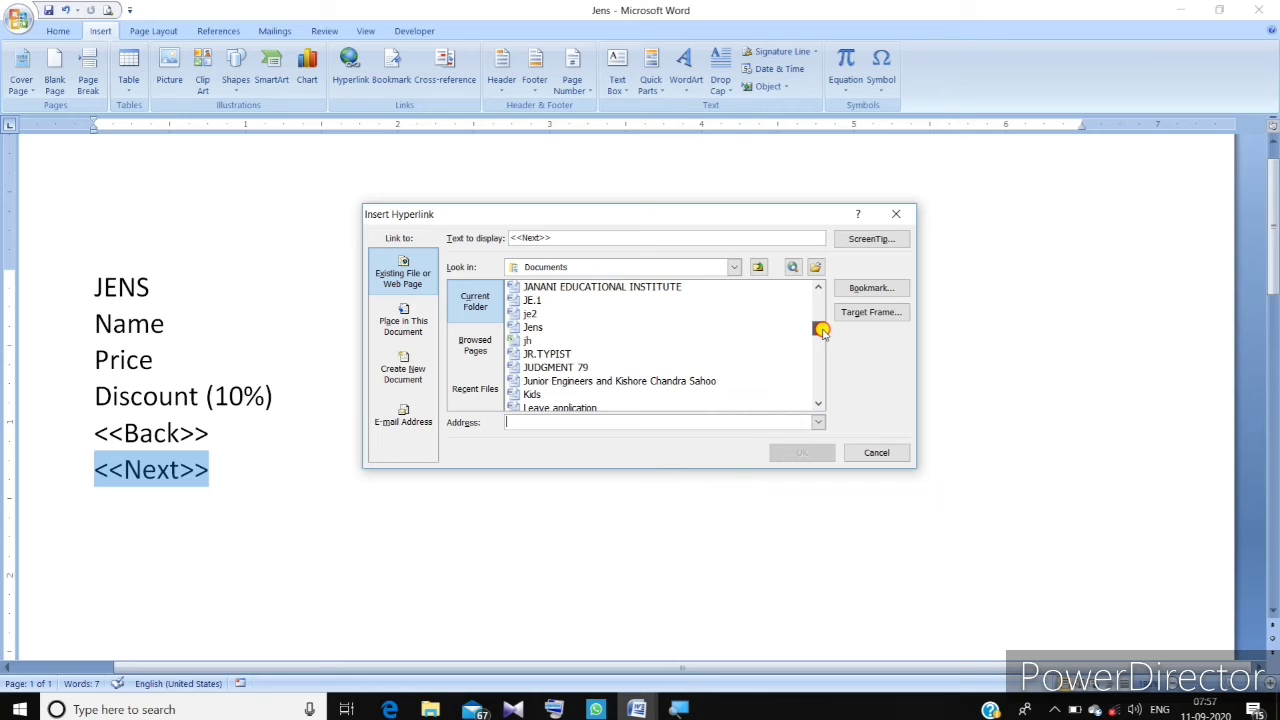
pyautogui.click(531, 394)
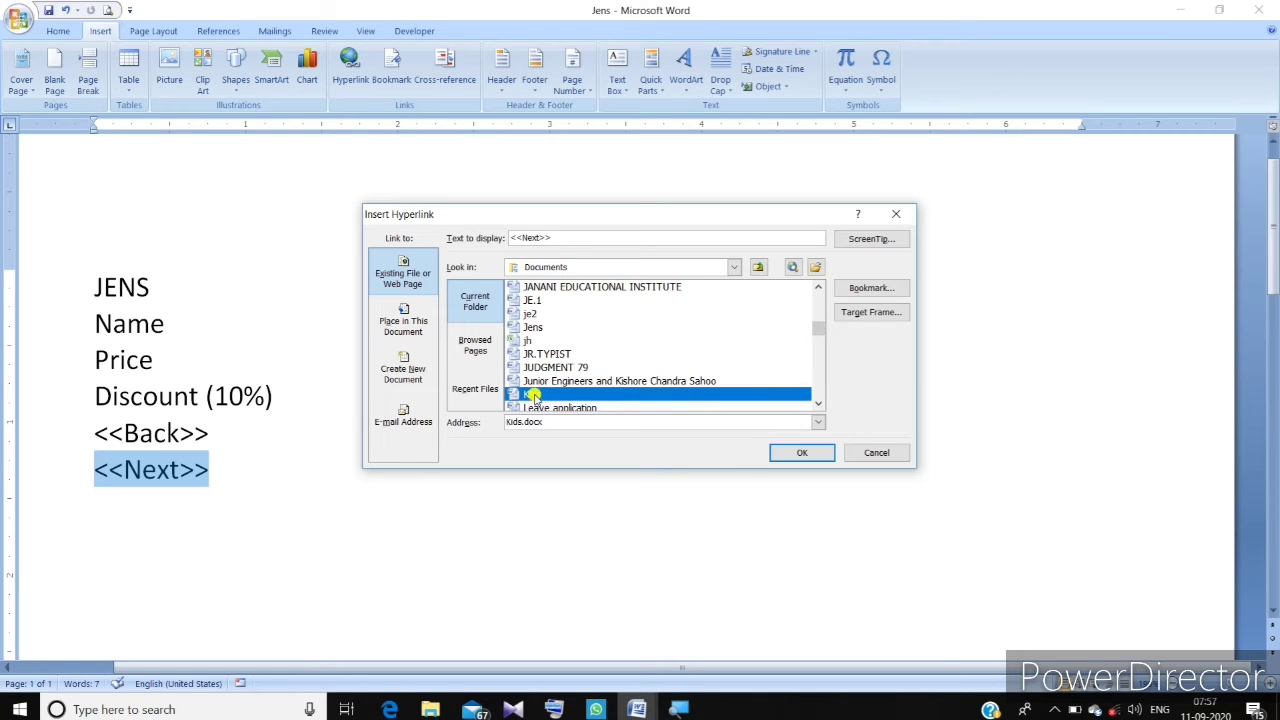
pyautogui.click(801, 453)
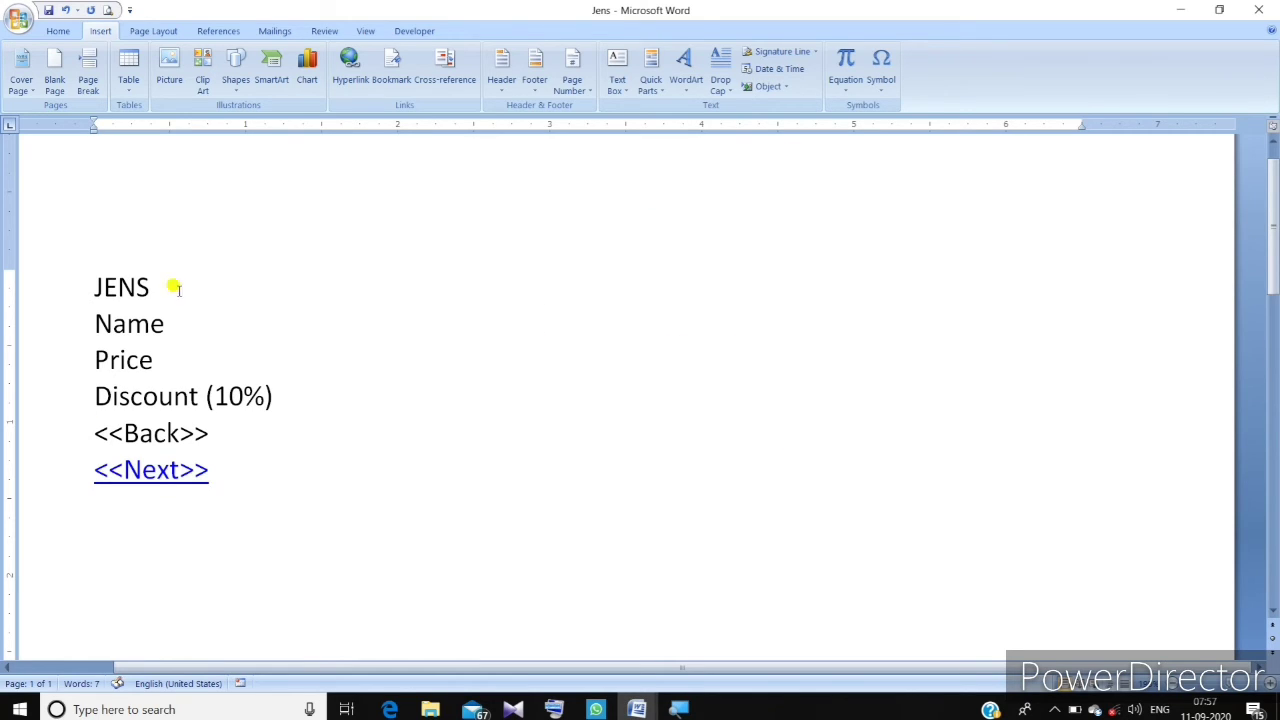
pyautogui.keyDown('ctrl'); pyautogui.click(150, 474); pyautogui.keyUp('ctrl')
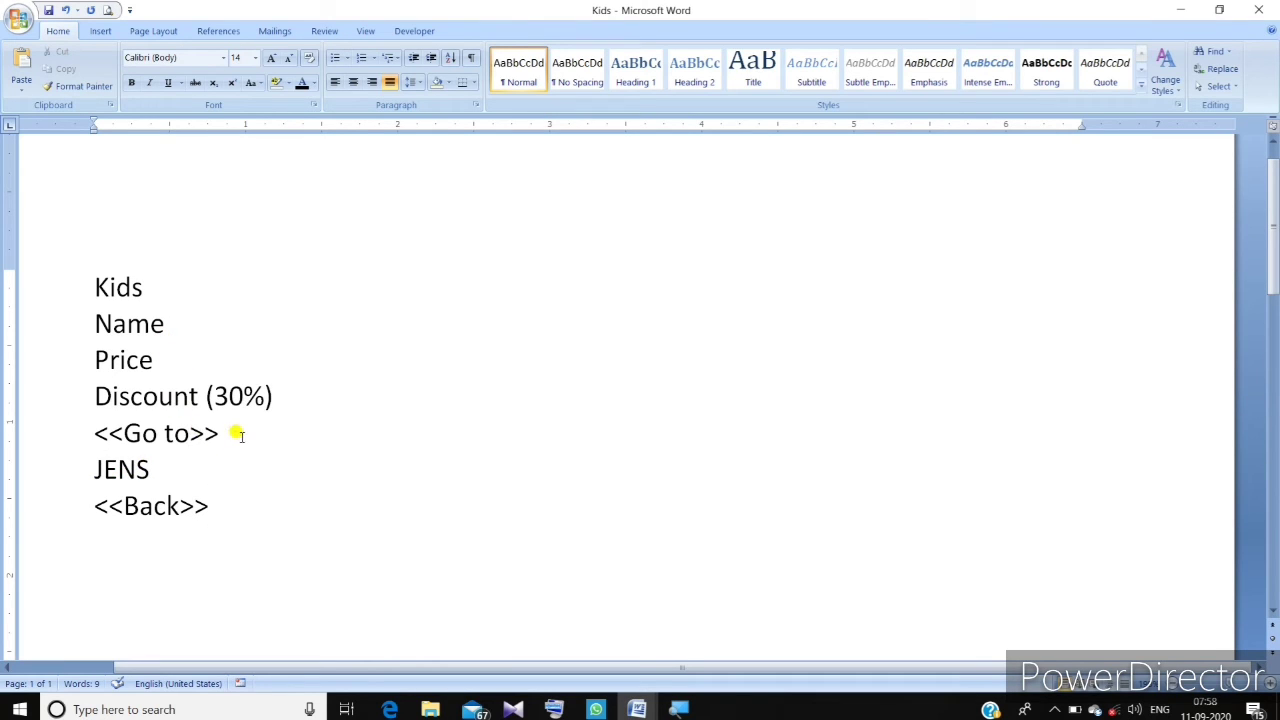
# Hyperlink <<Go to>> in Kids to T-Shirt.docx and follow it to T-Shirt
pyautogui.moveTo(237, 433); pyautogui.dragTo(98, 440)
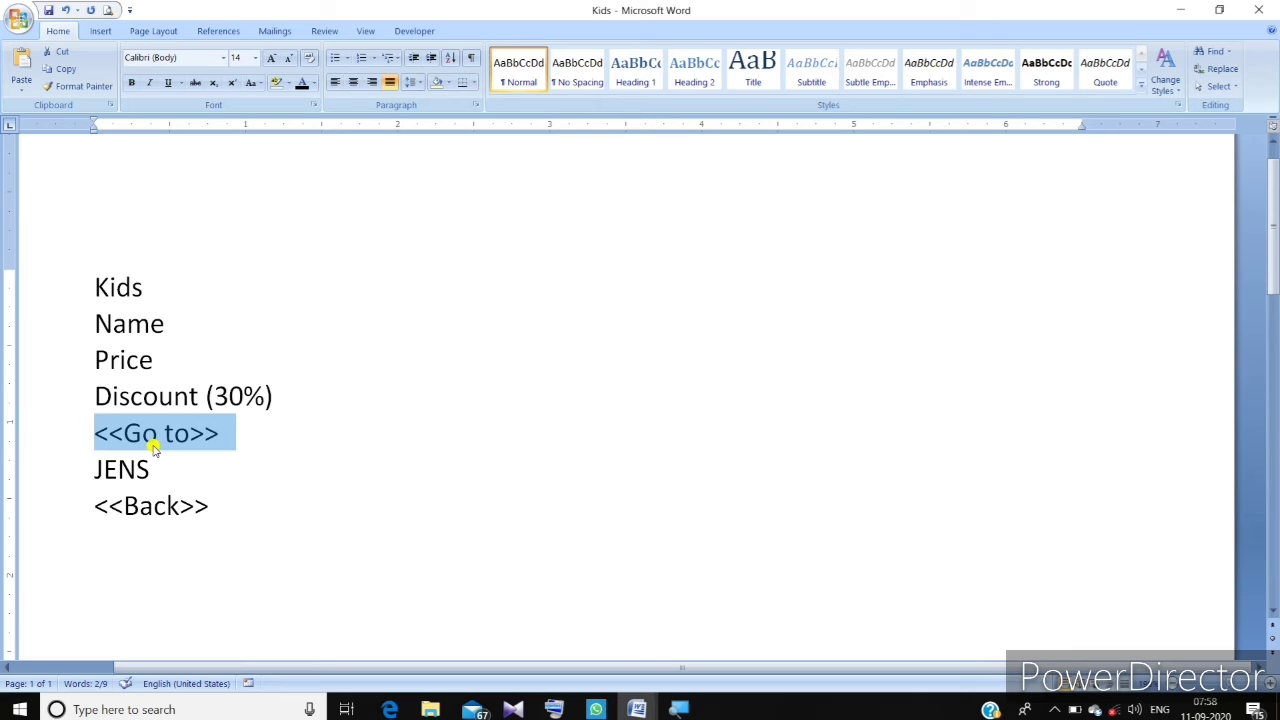
pyautogui.hotkey('ctrl', 'k')
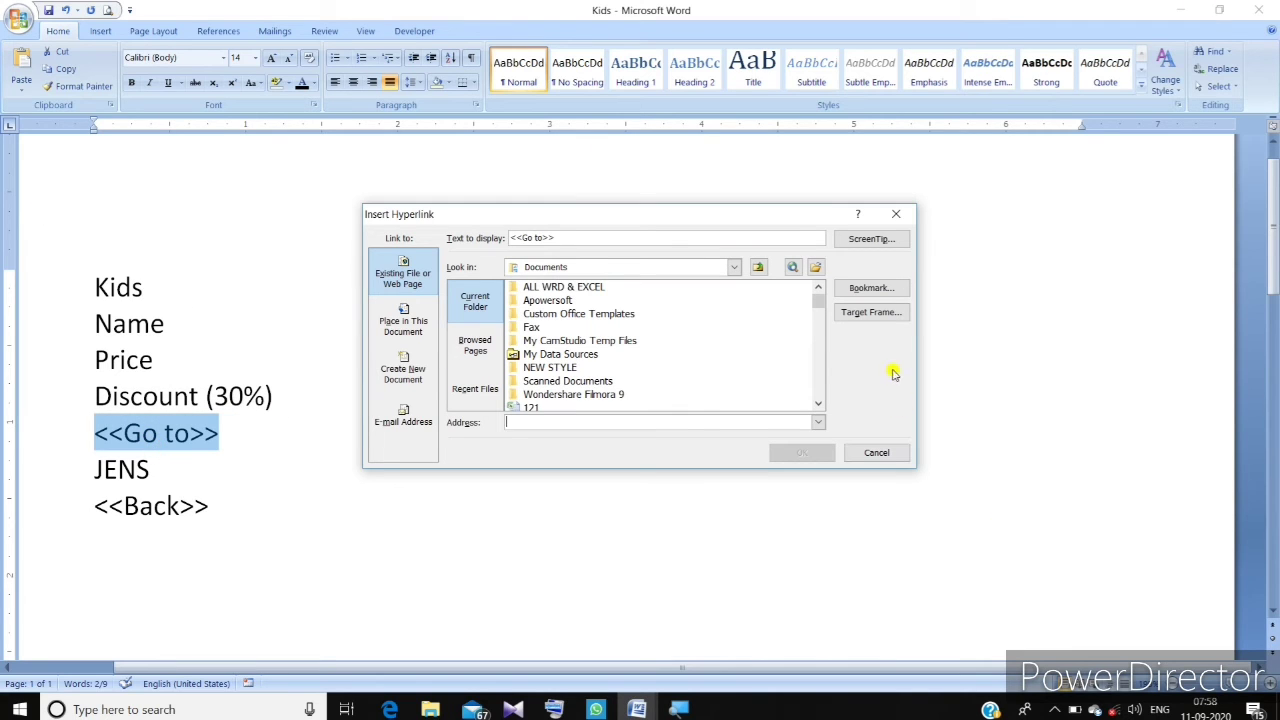
pyautogui.moveTo(820, 305); pyautogui.dragTo(822, 347)
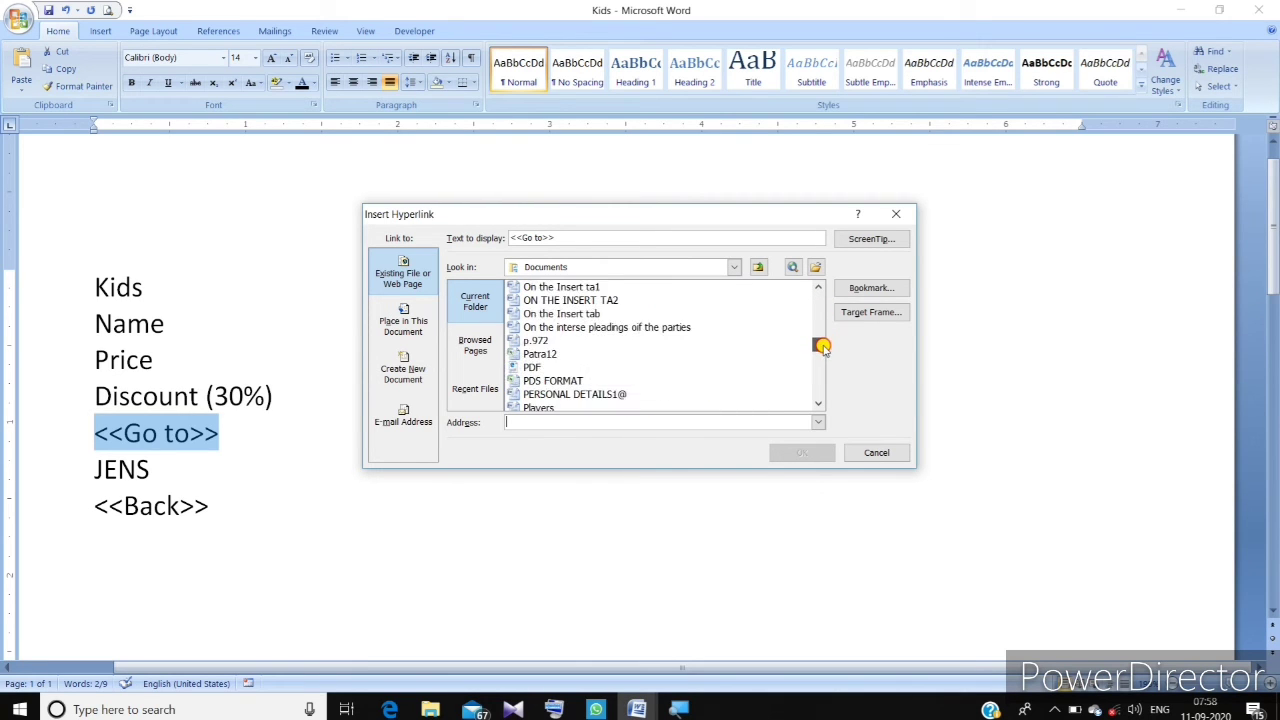
pyautogui.moveTo(820, 346); pyautogui.dragTo(825, 392)
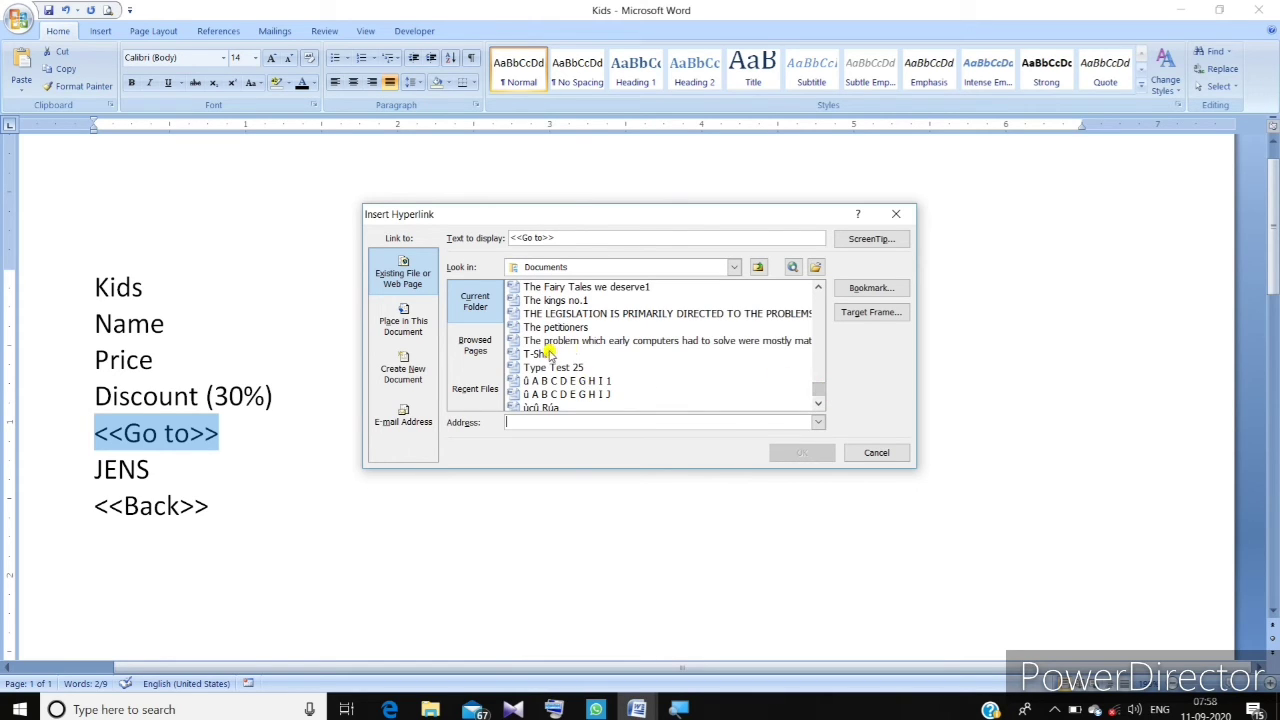
pyautogui.click(545, 355)
pyautogui.click(801, 452)
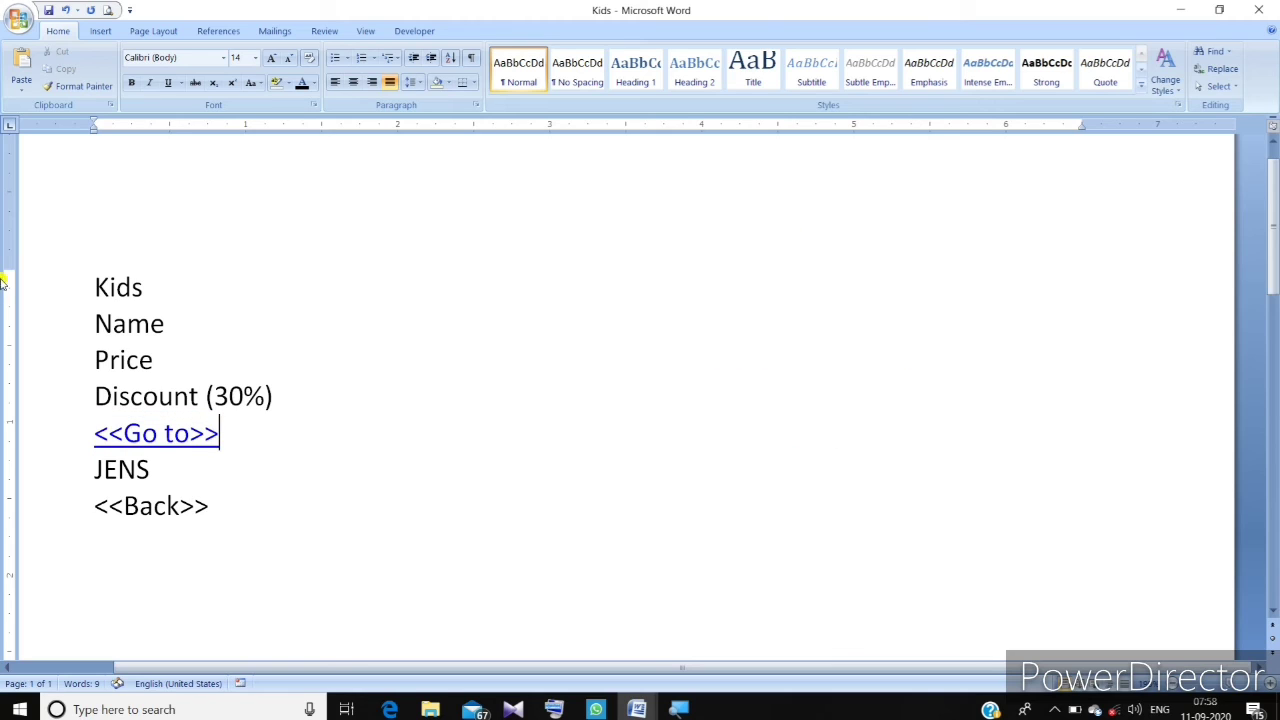
pyautogui.keyDown('ctrl'); pyautogui.click(171, 432); pyautogui.keyUp('ctrl')
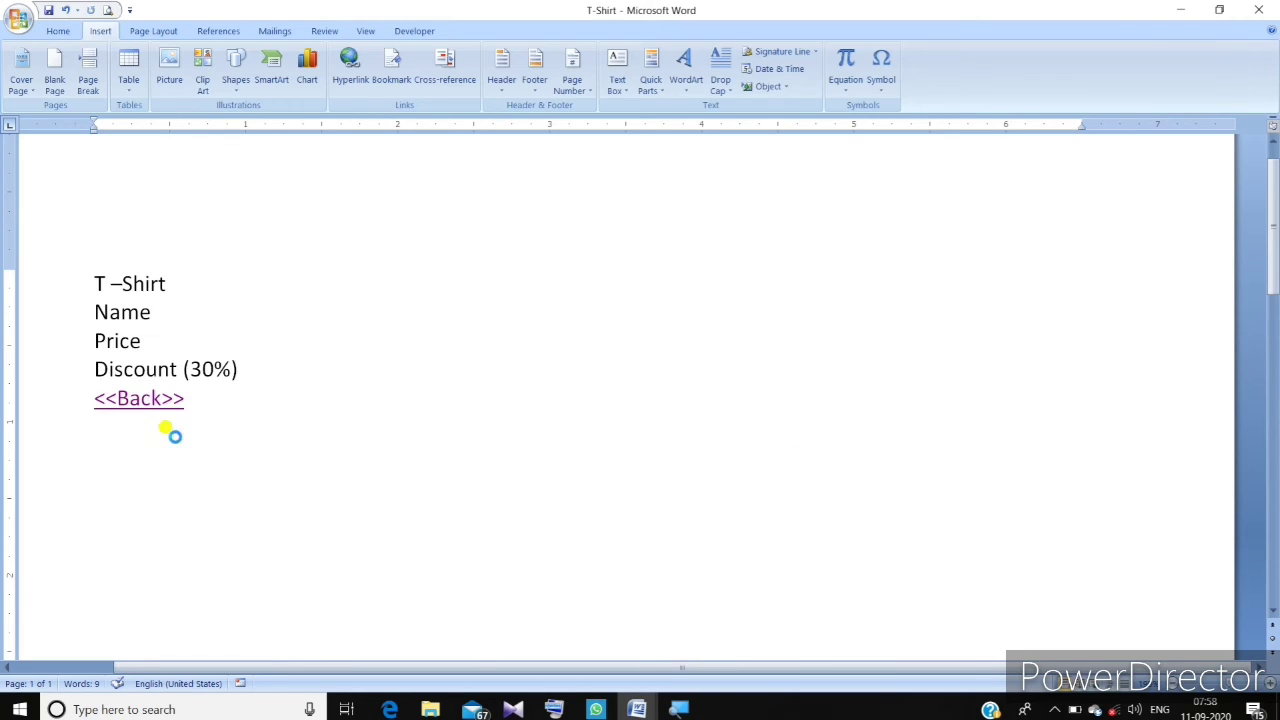
# Follow <<Back>> from T-Shirt to Susanta Garments, then follow the Kids link to Kids
pyautogui.click(221, 405)
pyautogui.keyDown('ctrl'); pyautogui.click(137, 398); pyautogui.keyUp('ctrl')
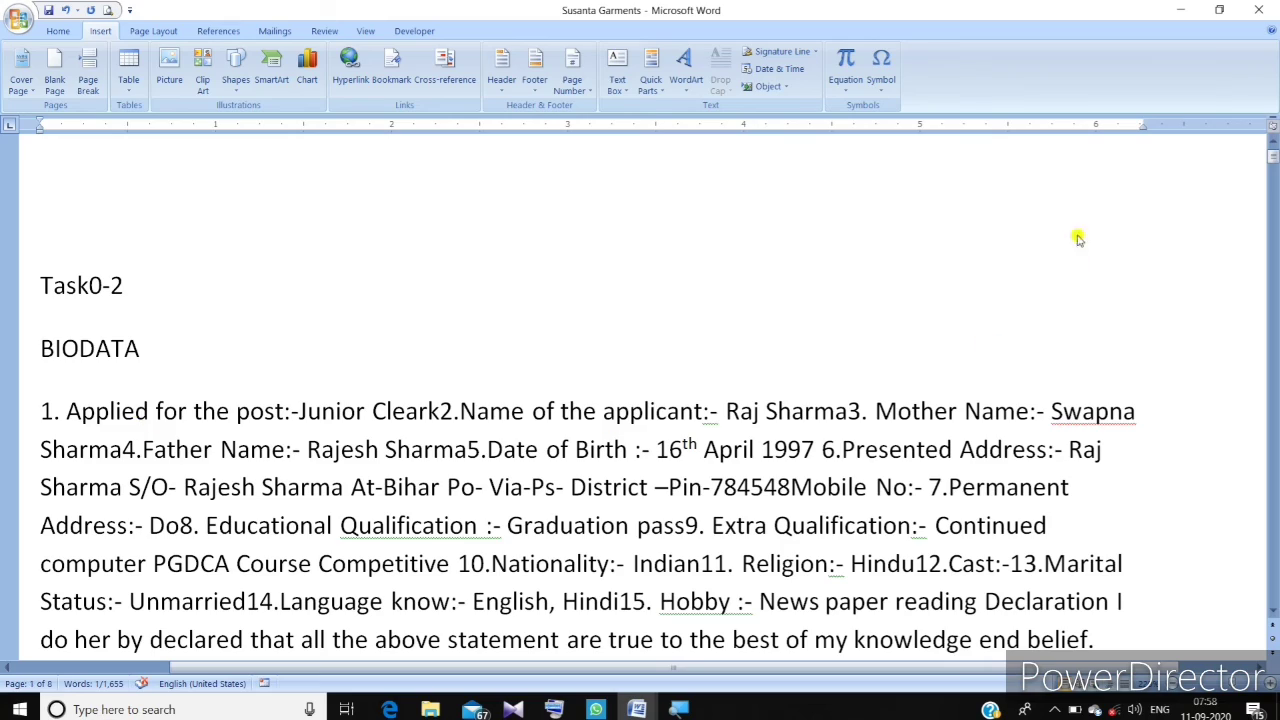
pyautogui.moveTo(1274, 150); pyautogui.dragTo(1274, 551)
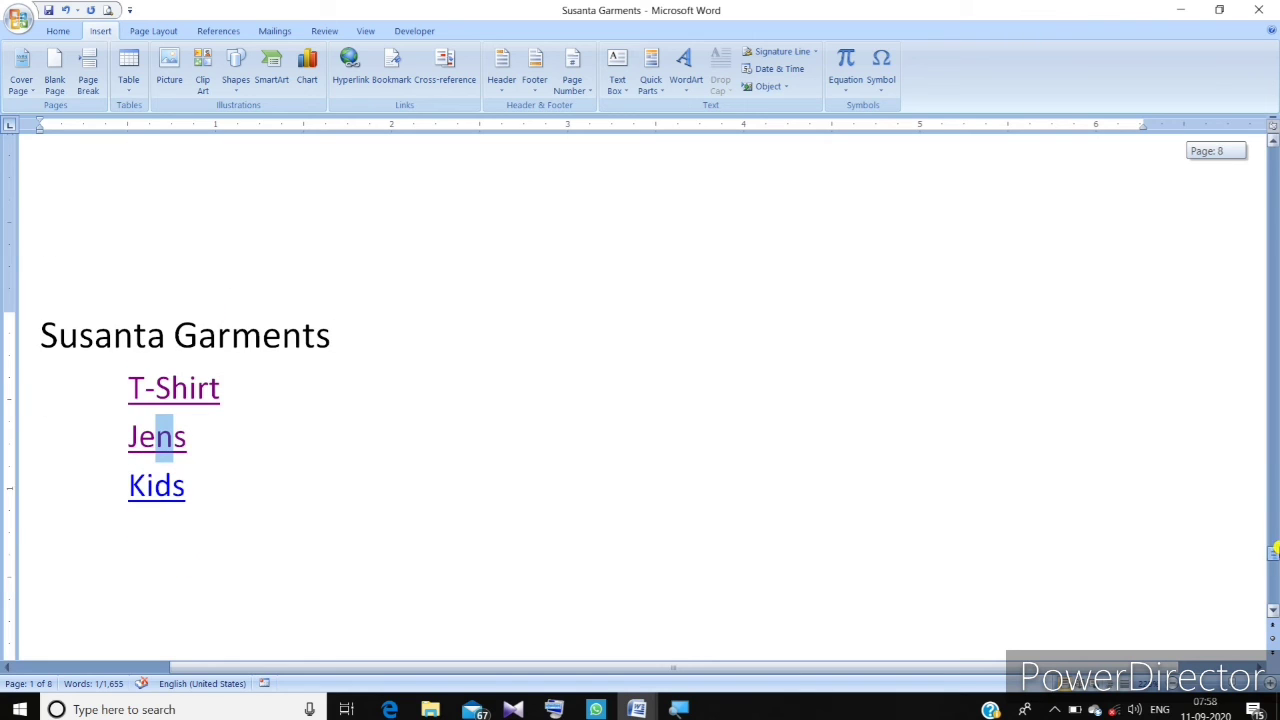
pyautogui.click(198, 486)
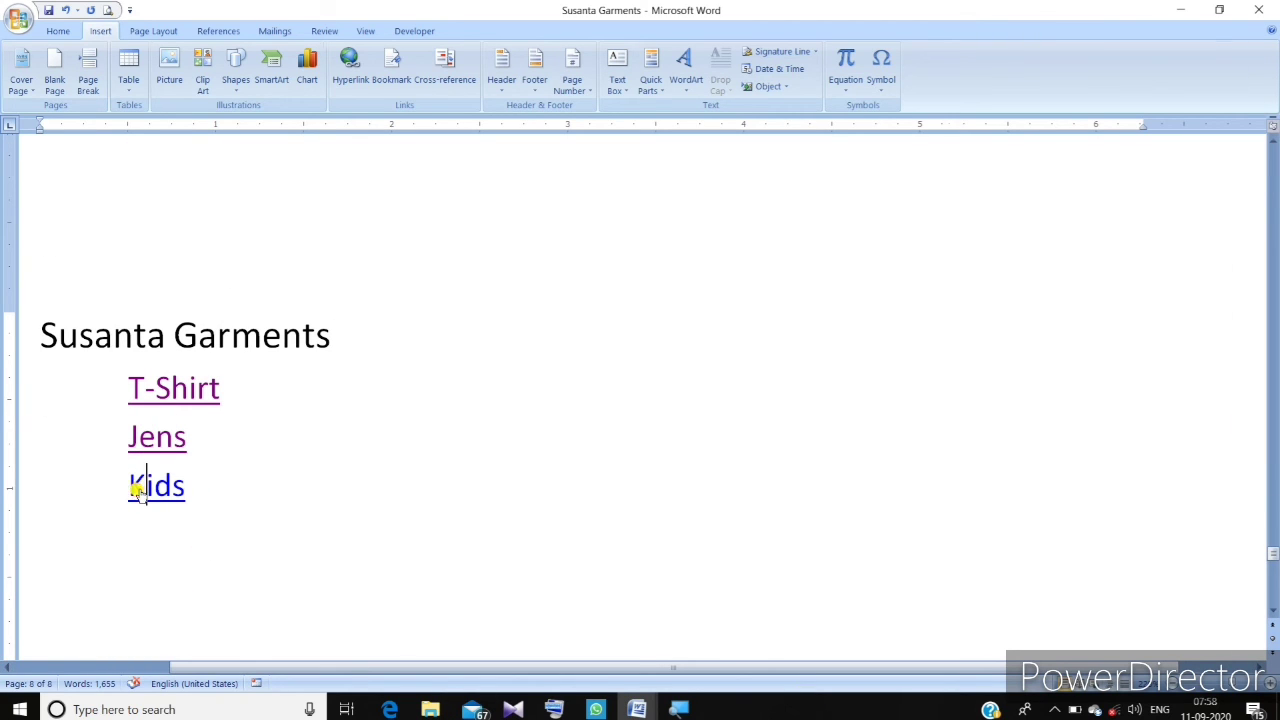
pyautogui.keyDown('ctrl'); pyautogui.click(137, 489); pyautogui.keyUp('ctrl')
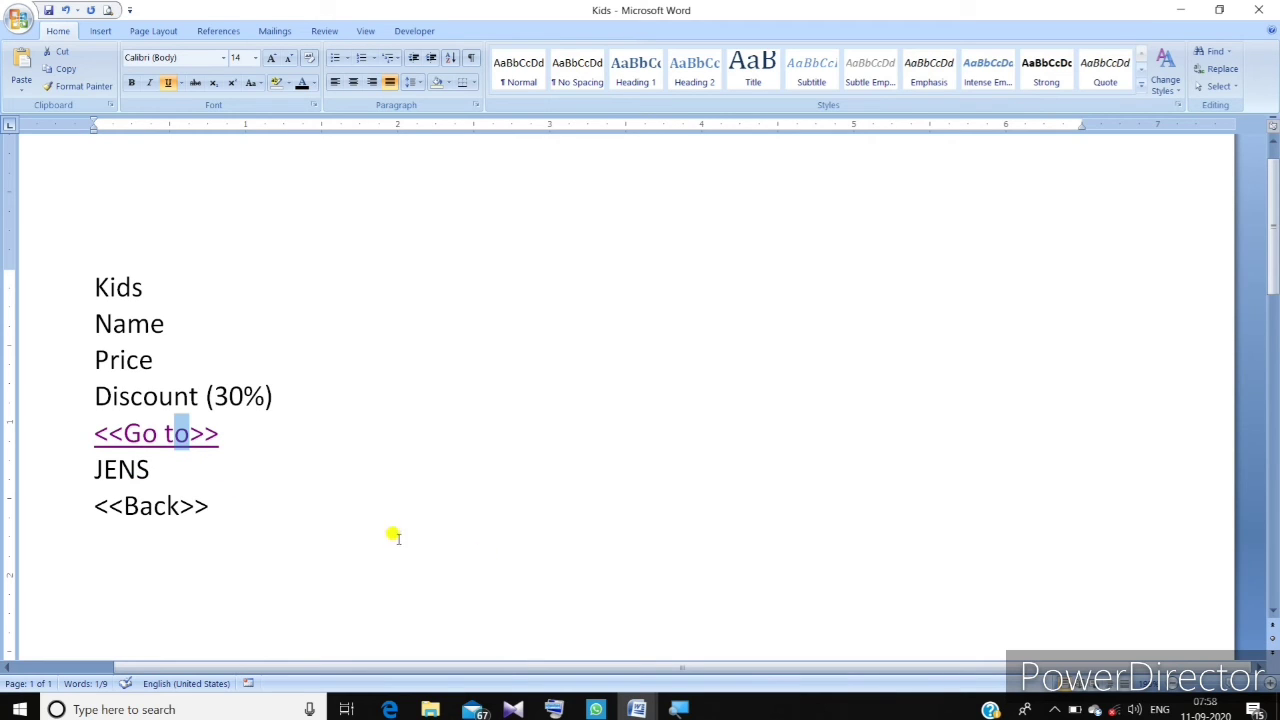
pyautogui.click(228, 433)
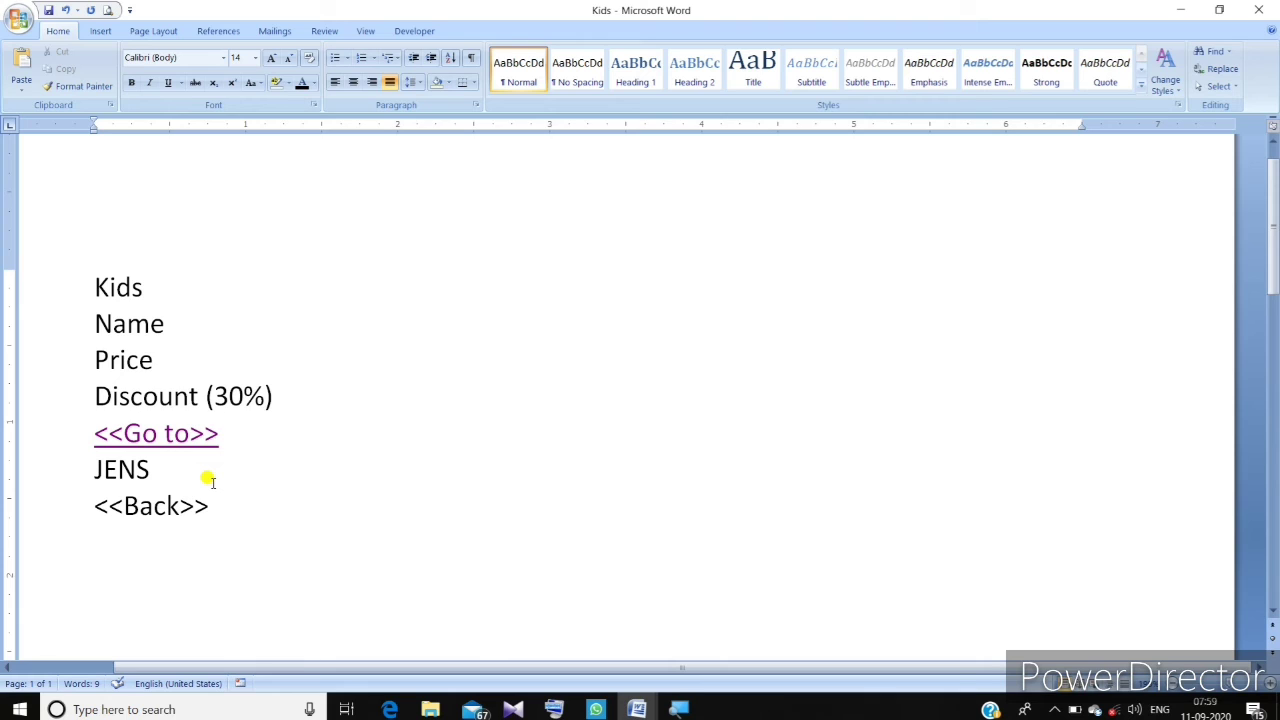
# Remove the T-Shirt.docx hyperlink from the <<Go to>> text in the Kids document
pyautogui.moveTo(222, 433); pyautogui.dragTo(82, 438)
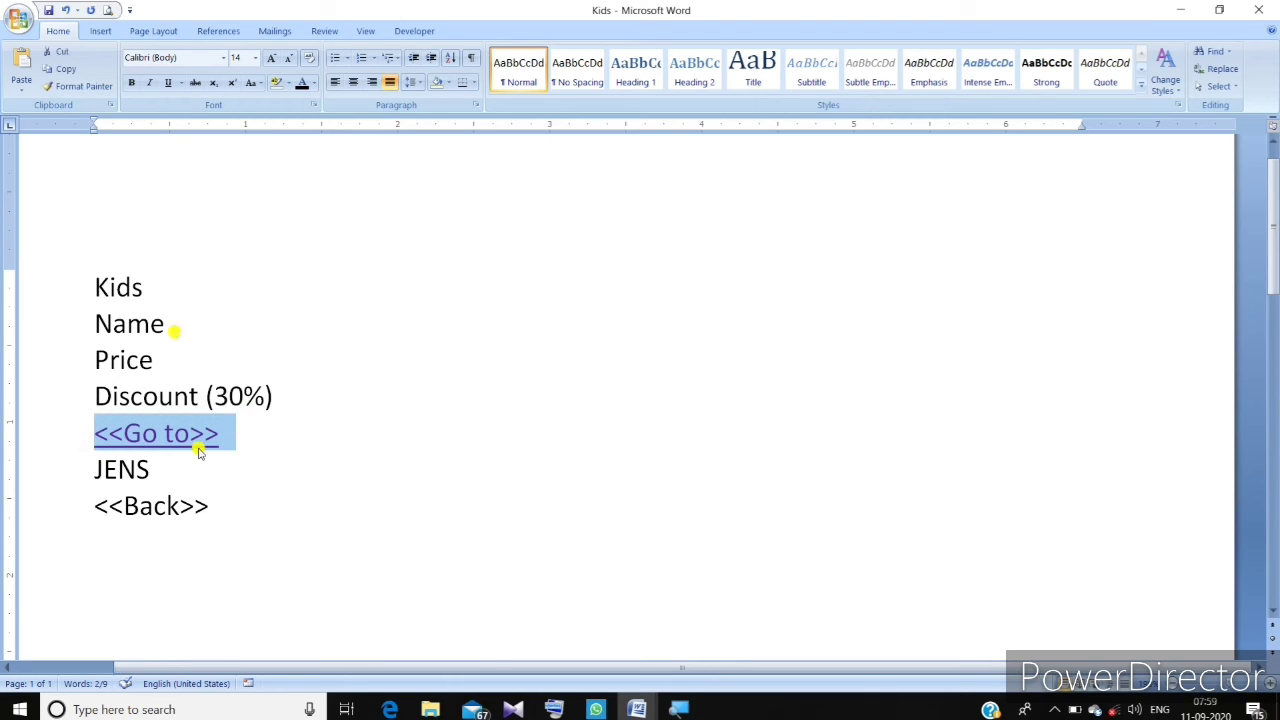
pyautogui.click(98, 31)
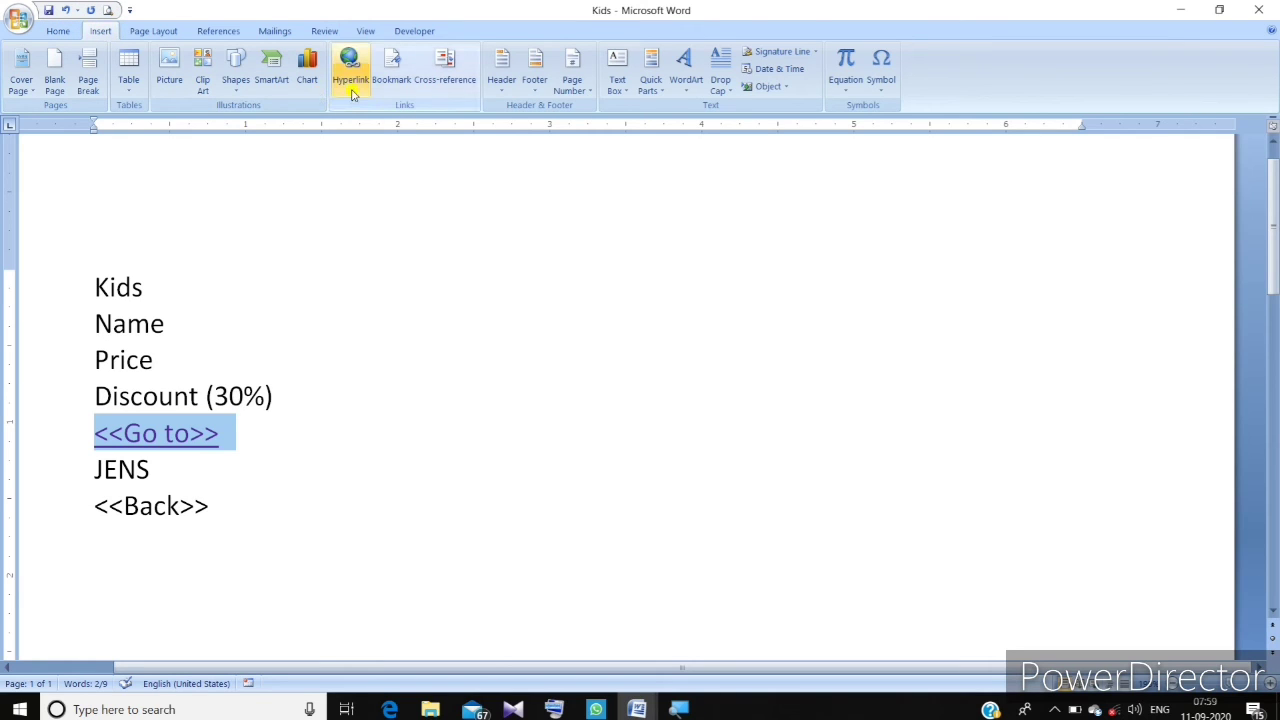
pyautogui.click(349, 68)
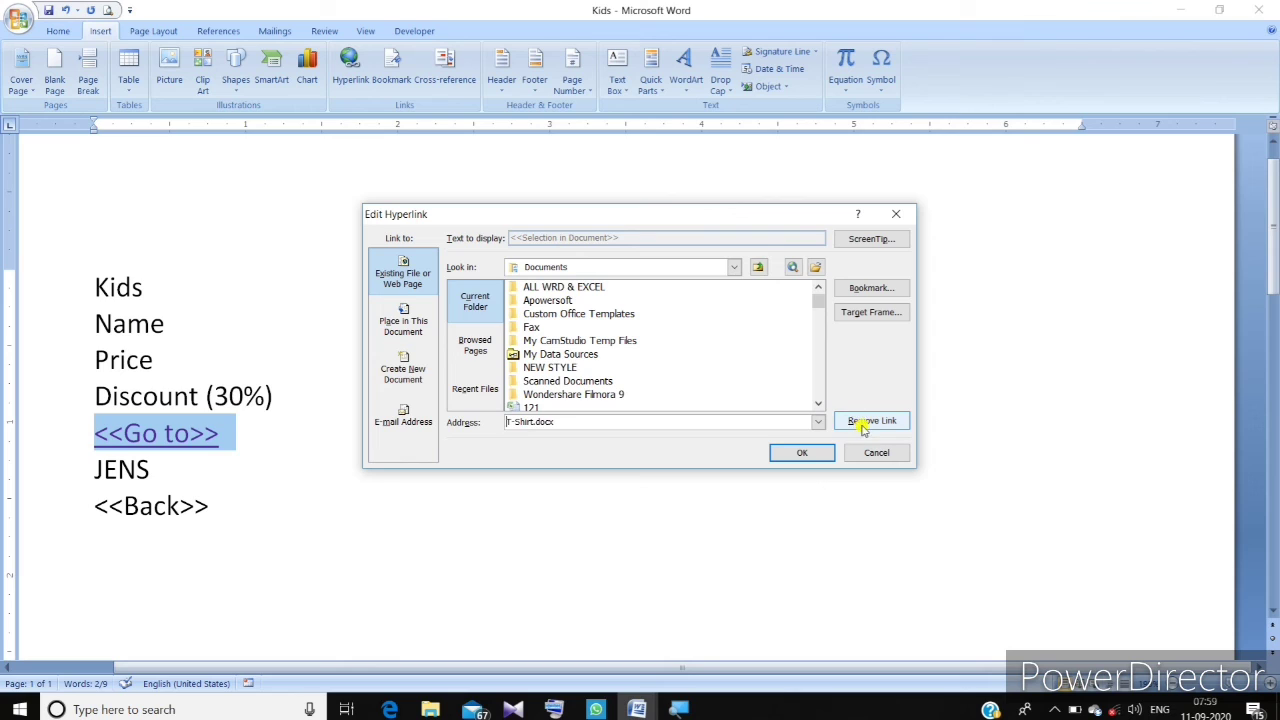
pyautogui.click(862, 426)
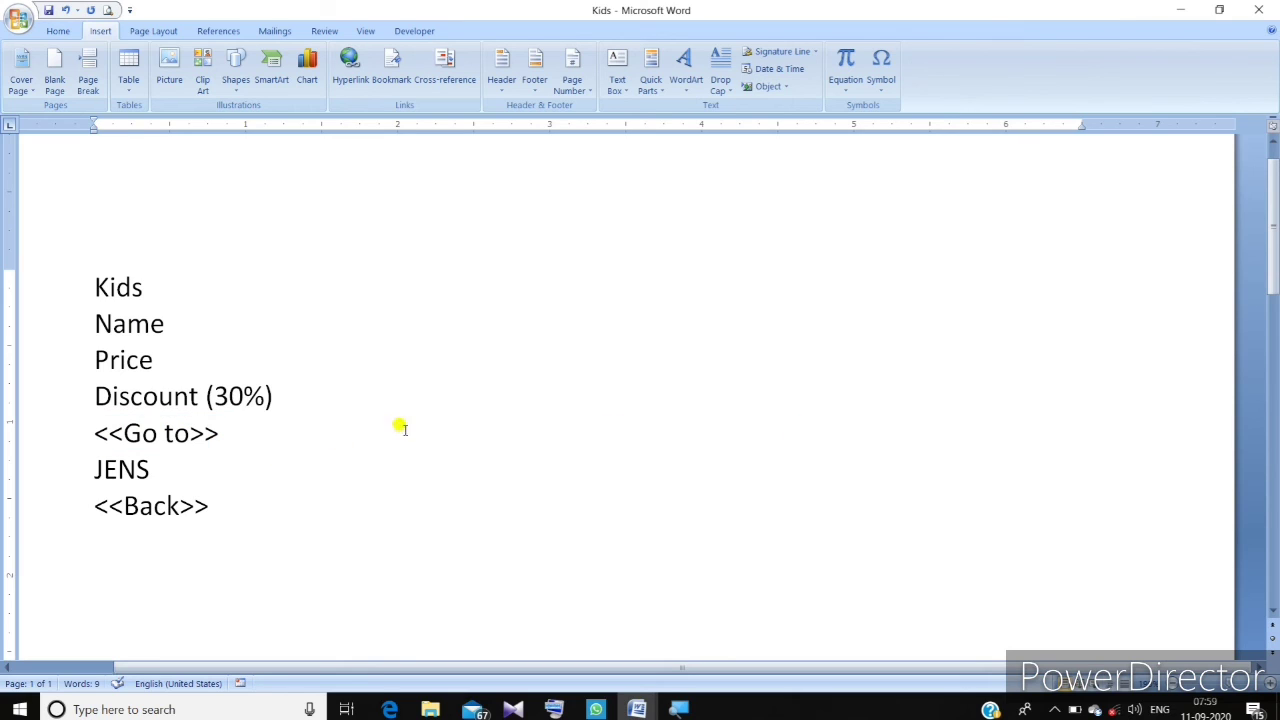